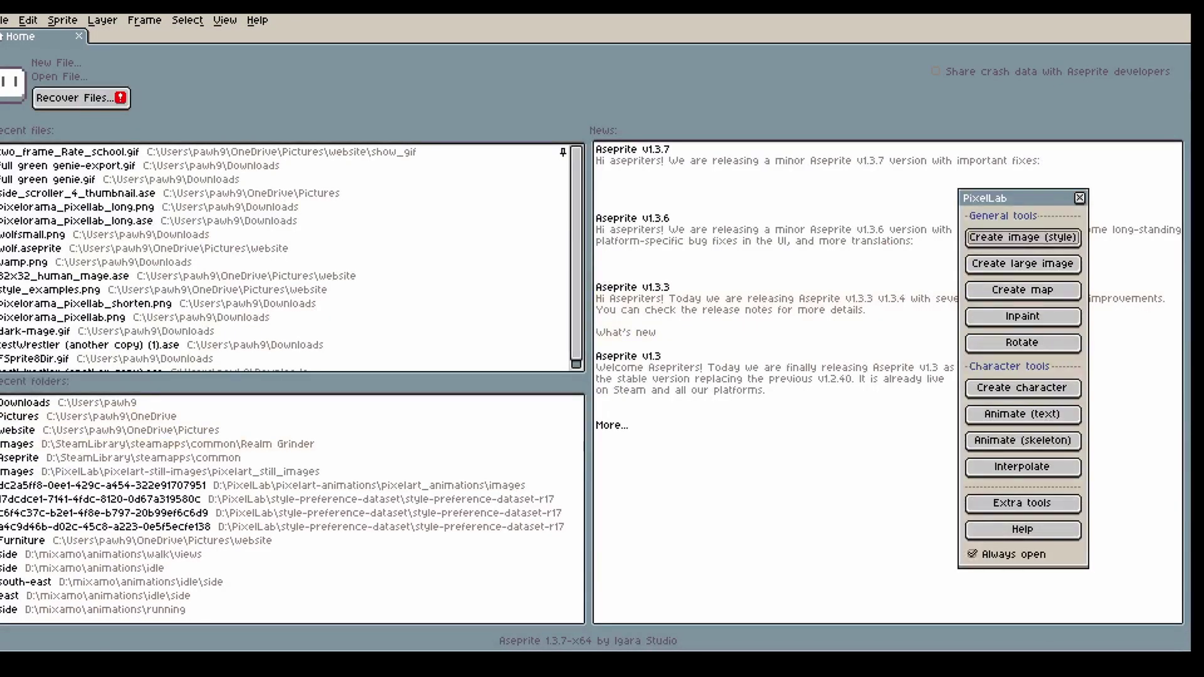
Generate a PixelLab large image from the description 'manga anime woman with brown hair'
click(1023, 263)
text(manga anime)
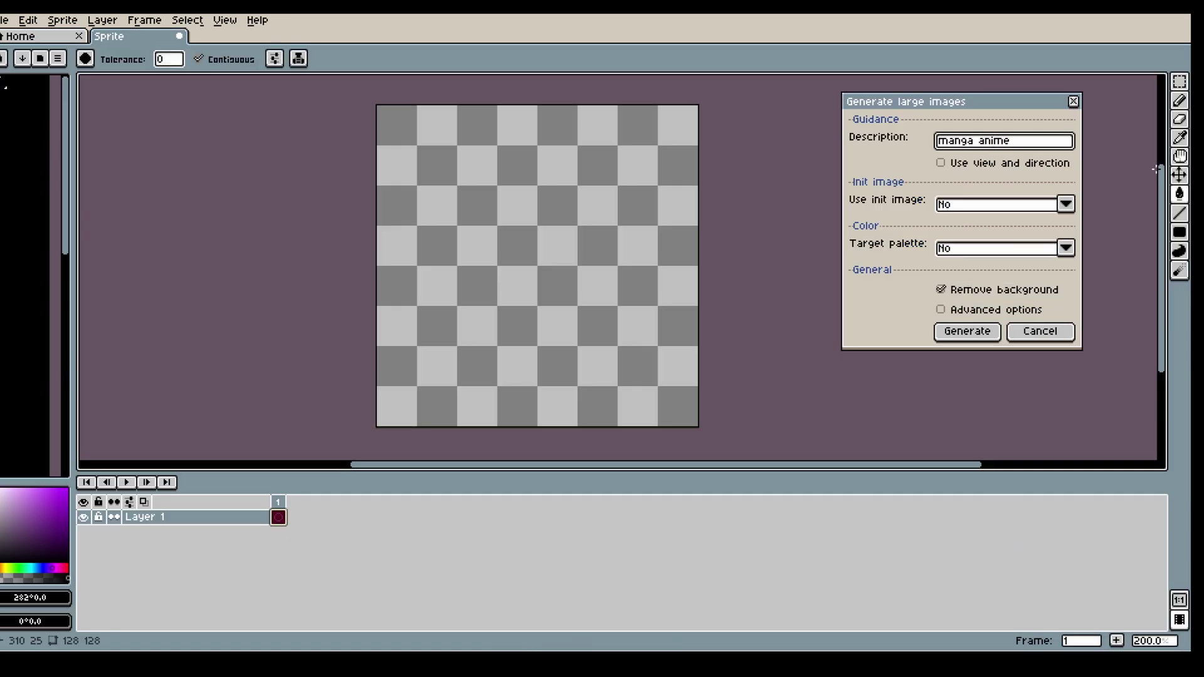
text( woman with brown hair)
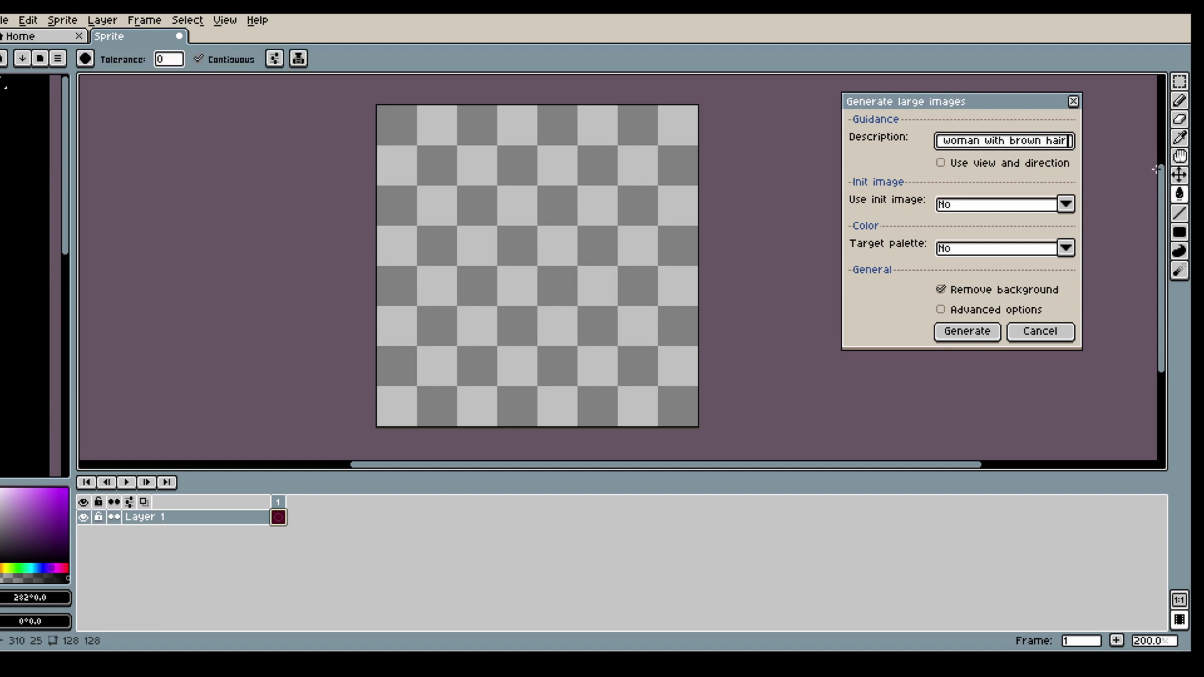
click(969, 332)
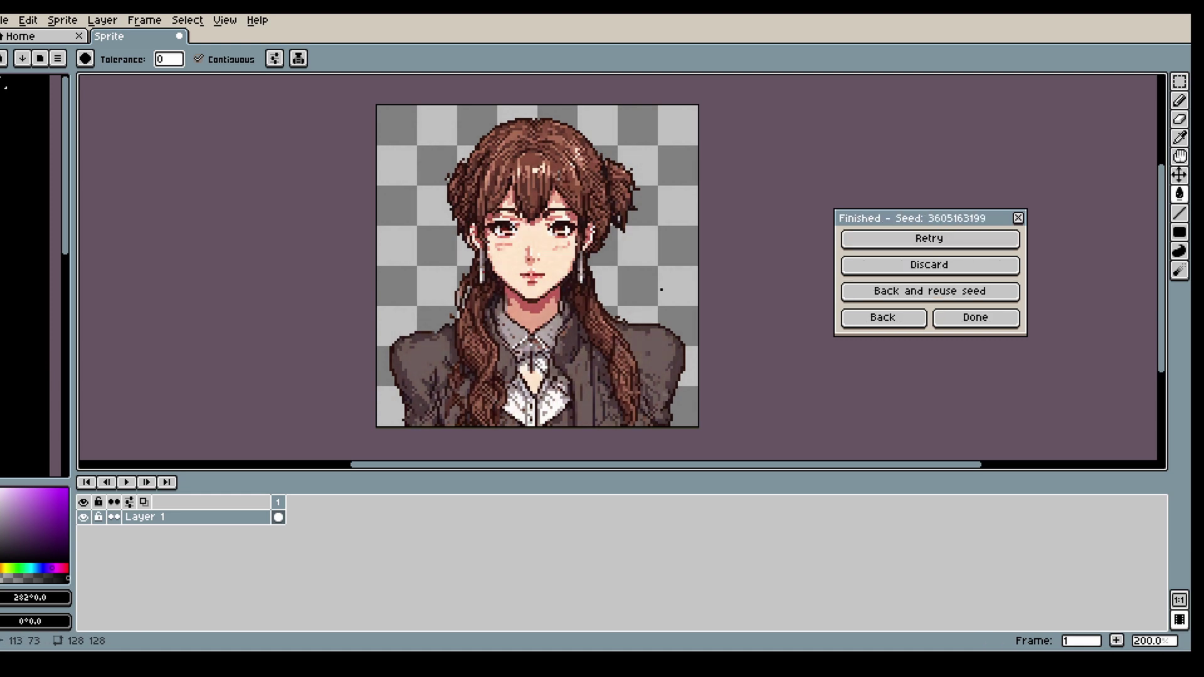
Select the right hair bun, move it left and flip it with a negative width
click(1180, 119)
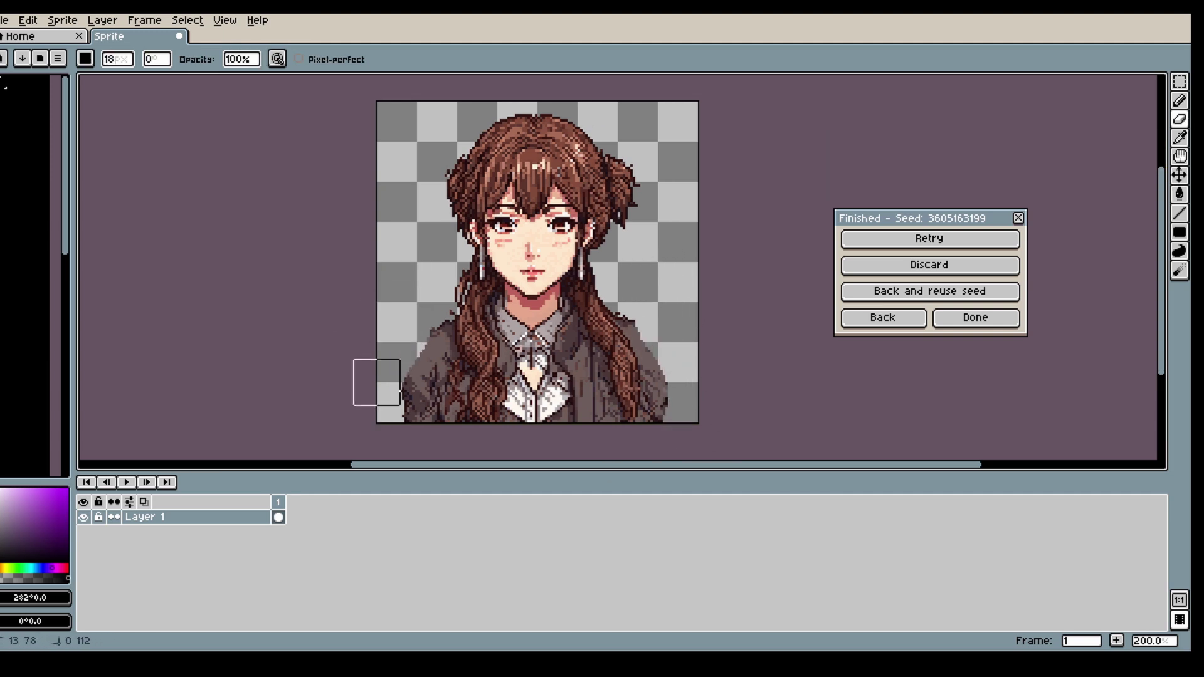
key(m)
drag(725, 108, 602, 229)
drag(688, 230, 473, 224)
click(322, 59)
text(-48)
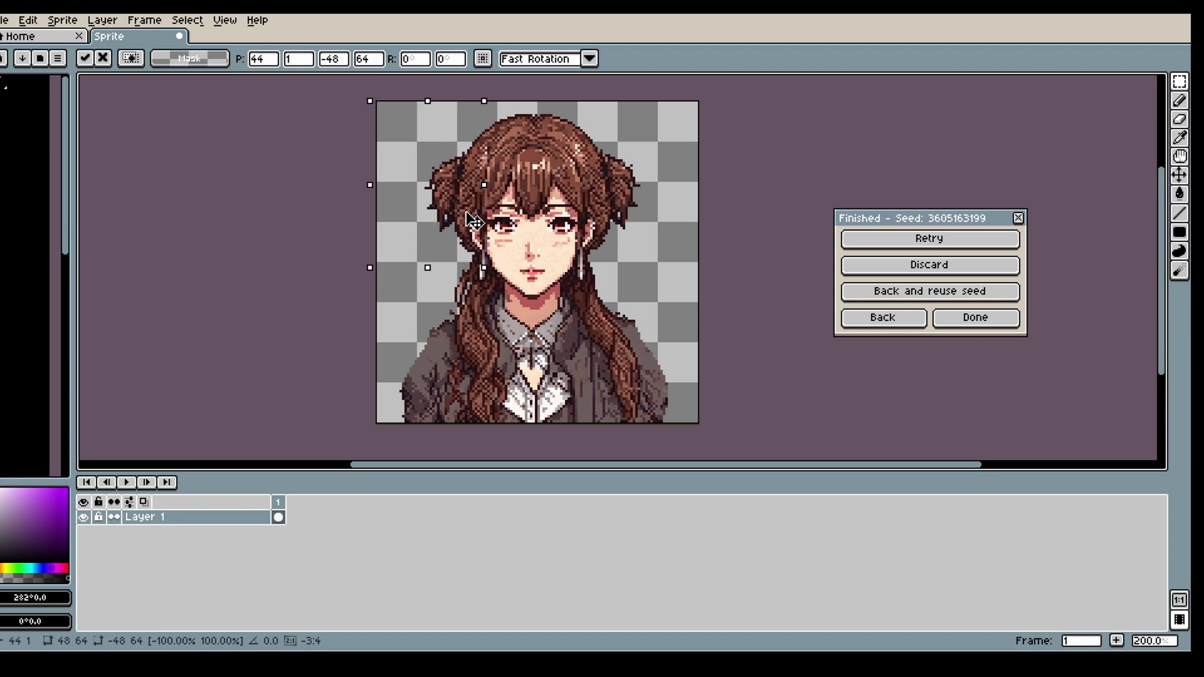
click(954, 342)
Lower init image strength to about 300 and generate a refined portrait as frame 2
click(918, 317)
mouse_move(868, 319)
mouse_down()
mouse_move(838, 318)
mouse_move(851, 325)
mouse_up()
click(847, 443)
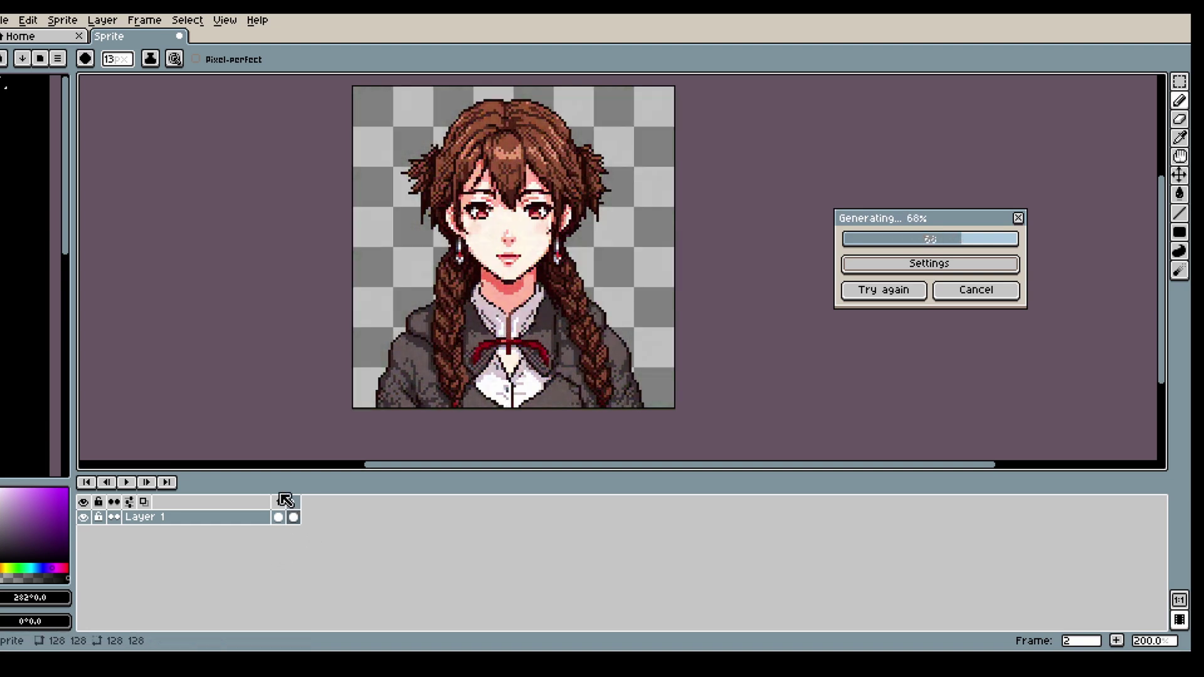
click(278, 503)
click(299, 502)
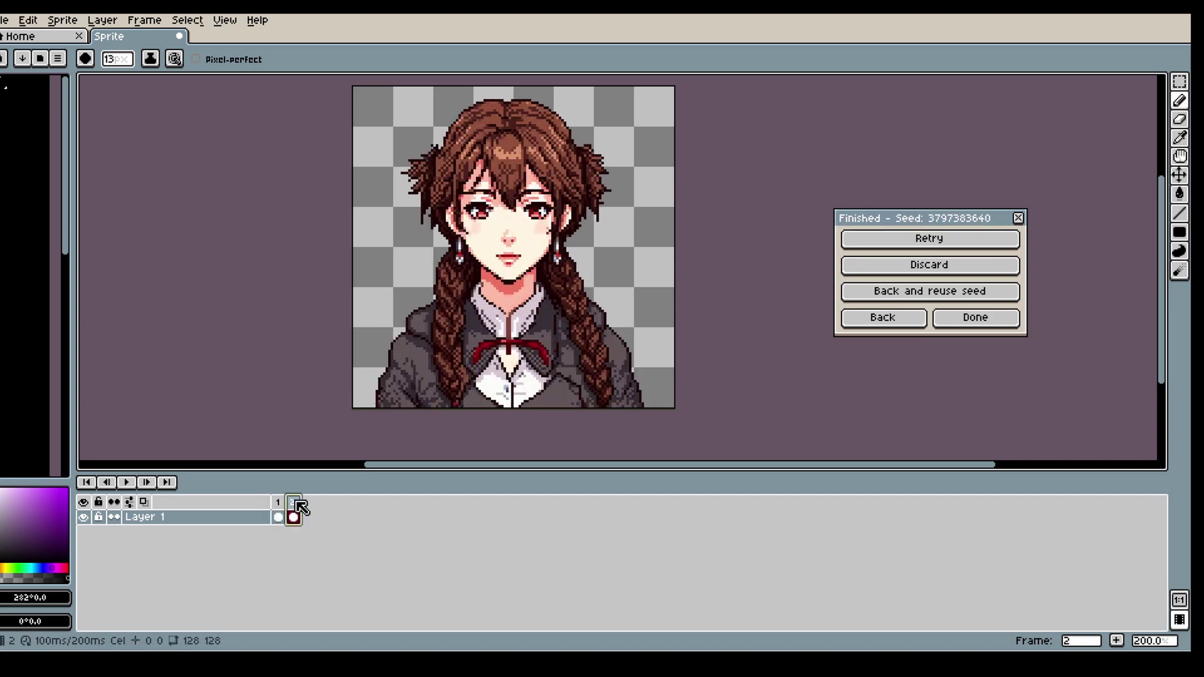
Clear the old description and paint over the red ribbon in the jacket's dark grey with a 5px brush
click(883, 317)
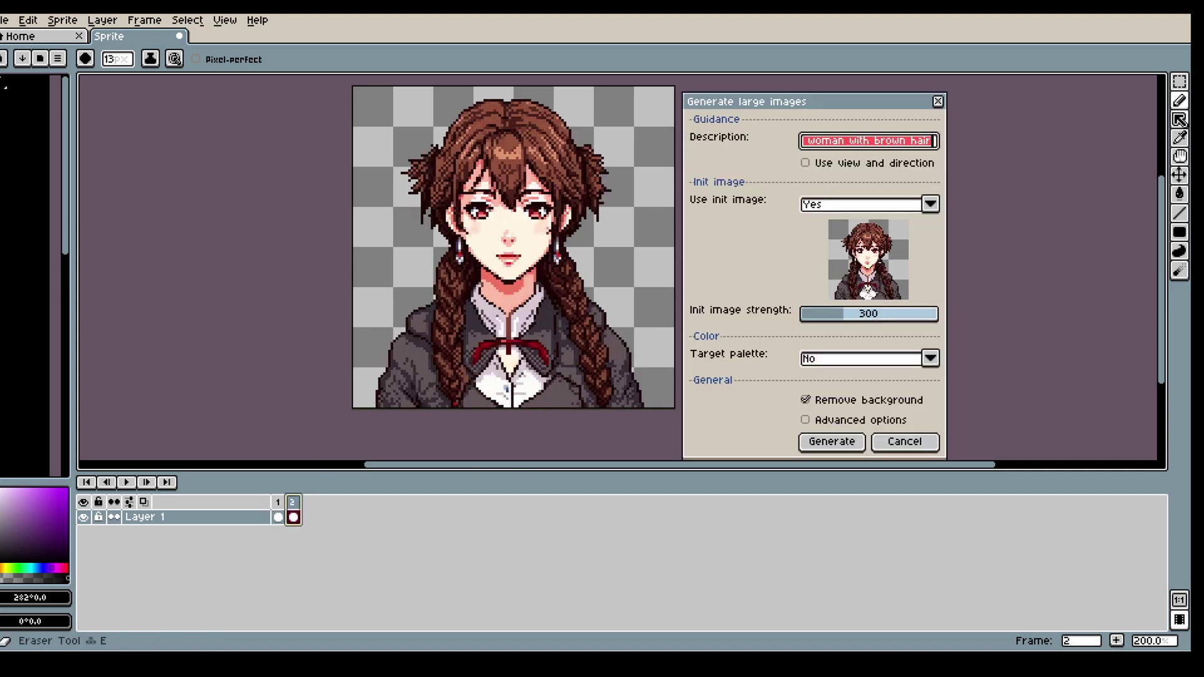
key(BackSpace)
key(i)
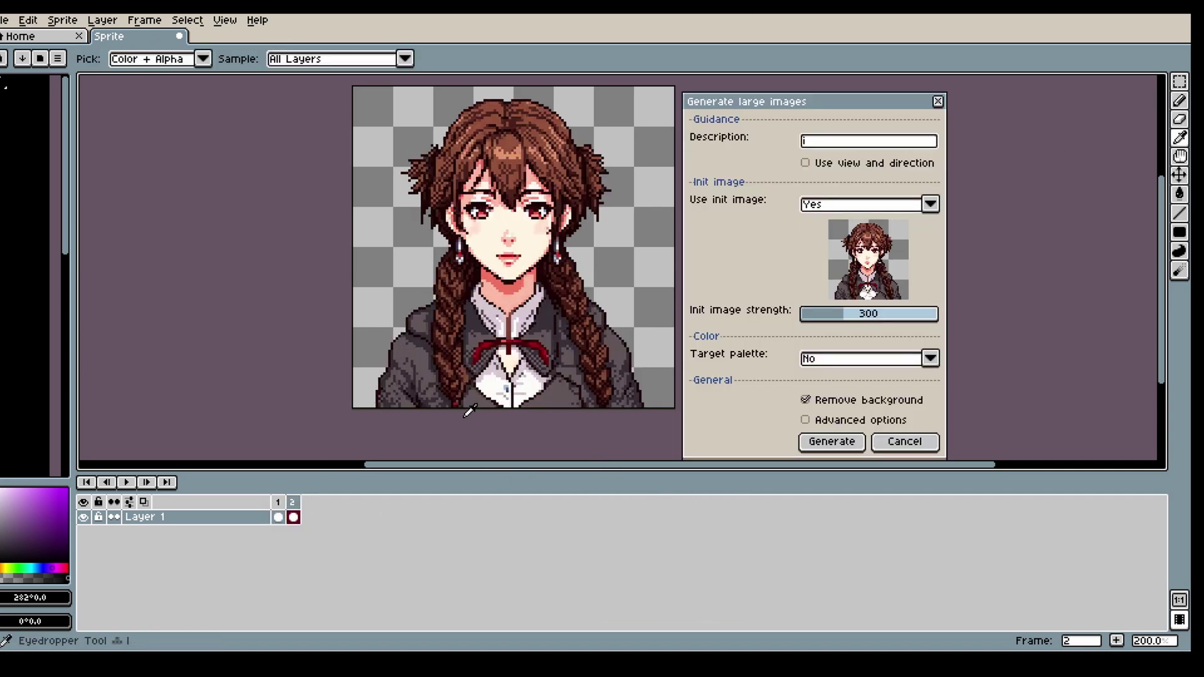
click(469, 410)
key(b)
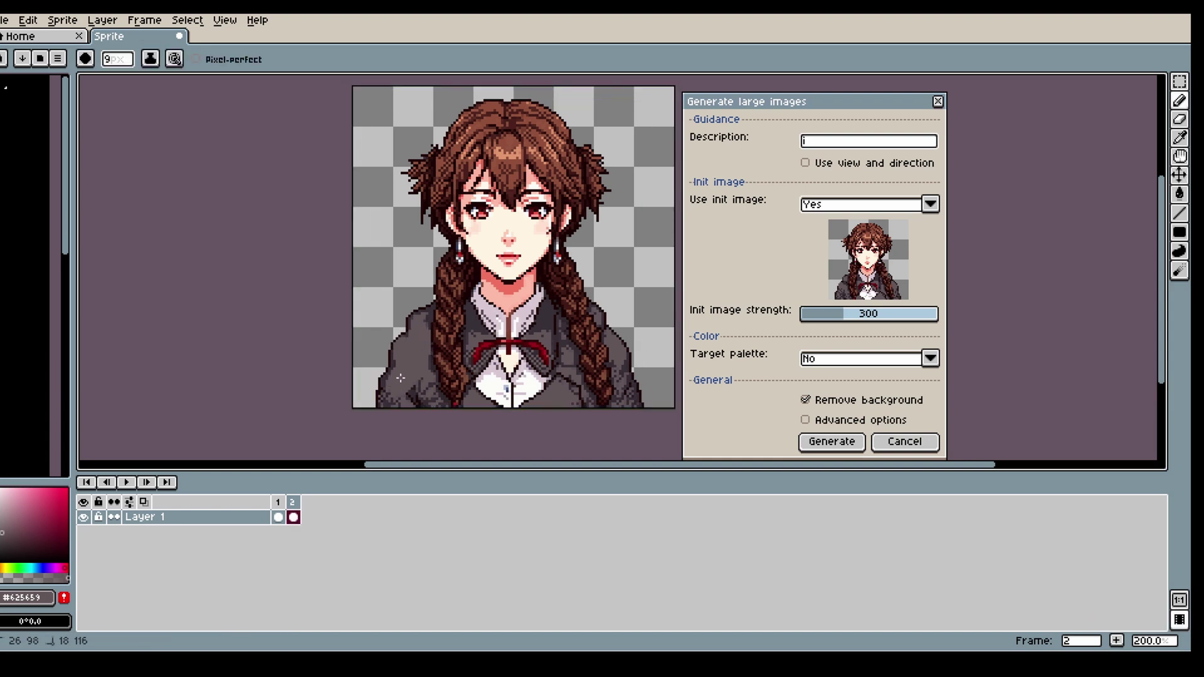
key(minus)
key(minus)
key(minus)
key(minus)
drag(482, 363, 470, 352)
drag(547, 346, 530, 359)
key(minus)
key(plus)
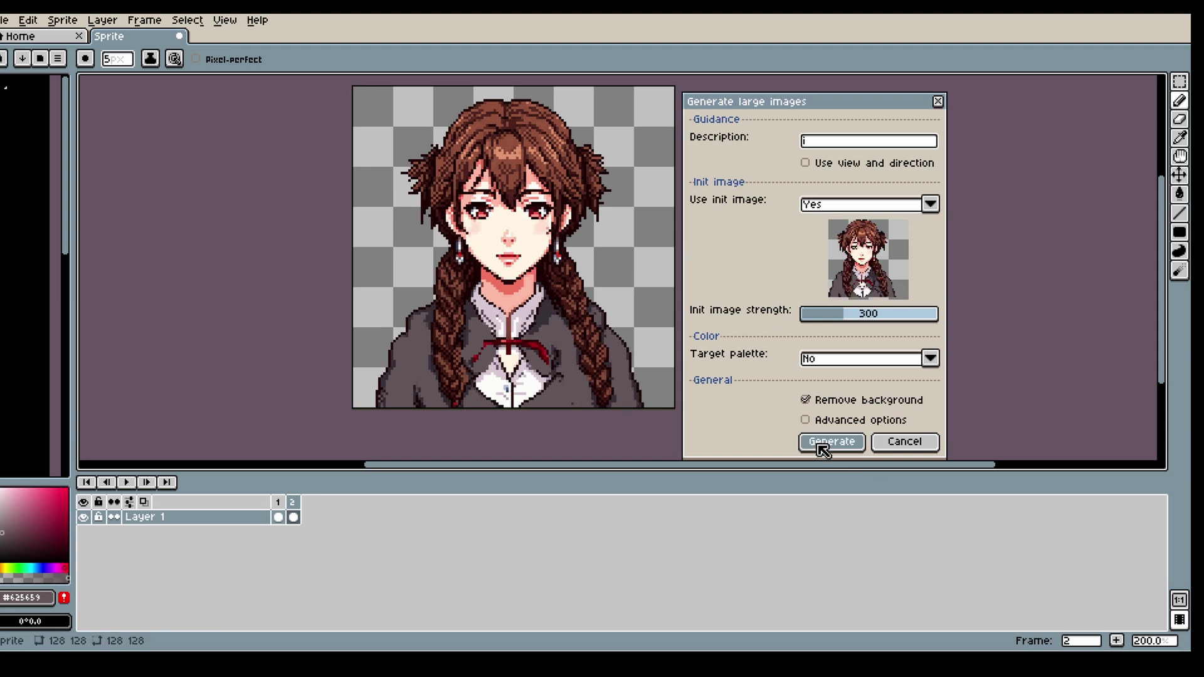
Enter the description 'anime manga beautiful woman with brown hair' and generate the third frame
text(with brown hair)
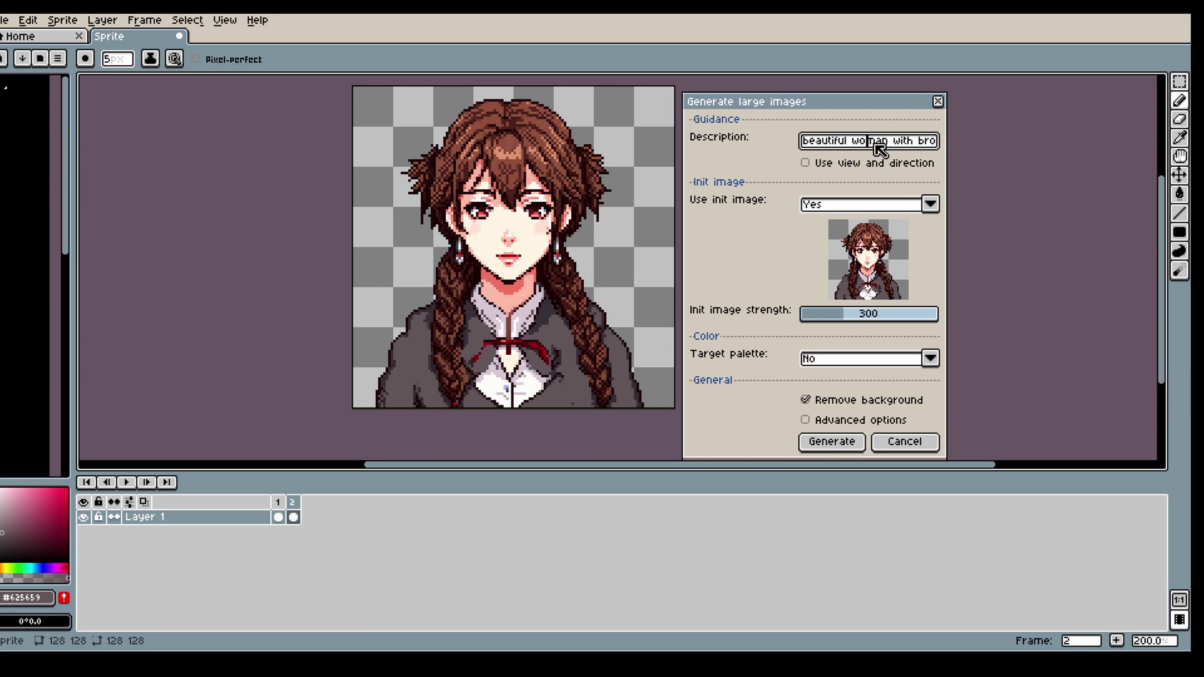
key(Home)
text(anime manga)
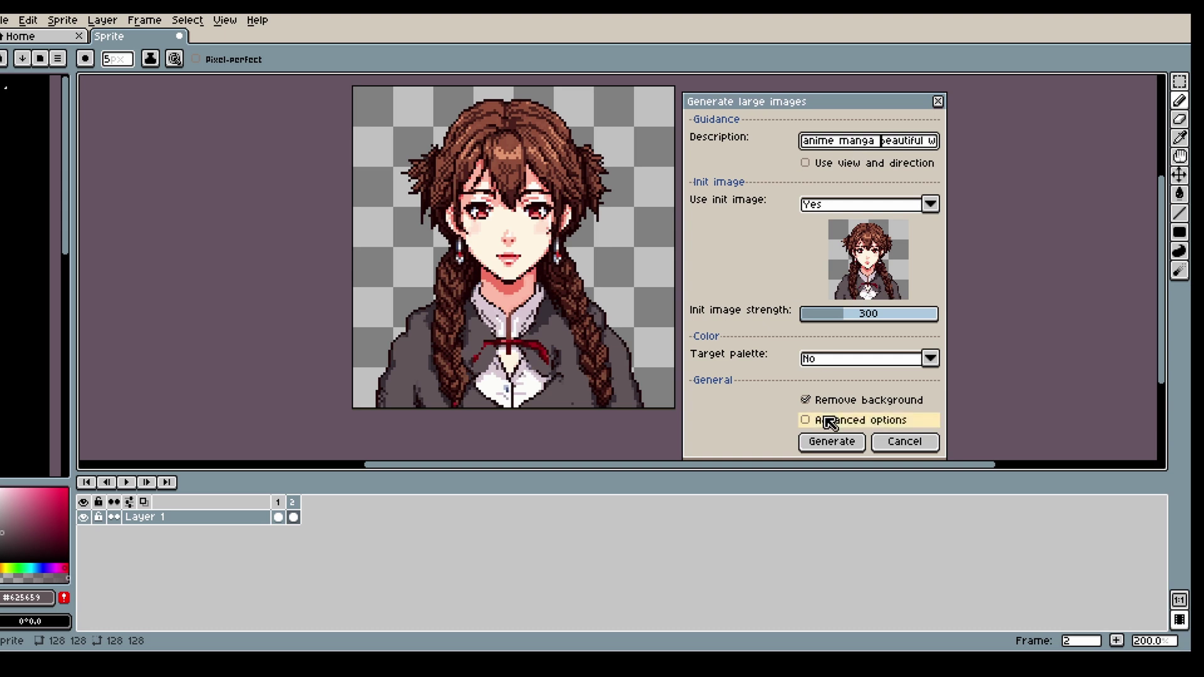
click(828, 441)
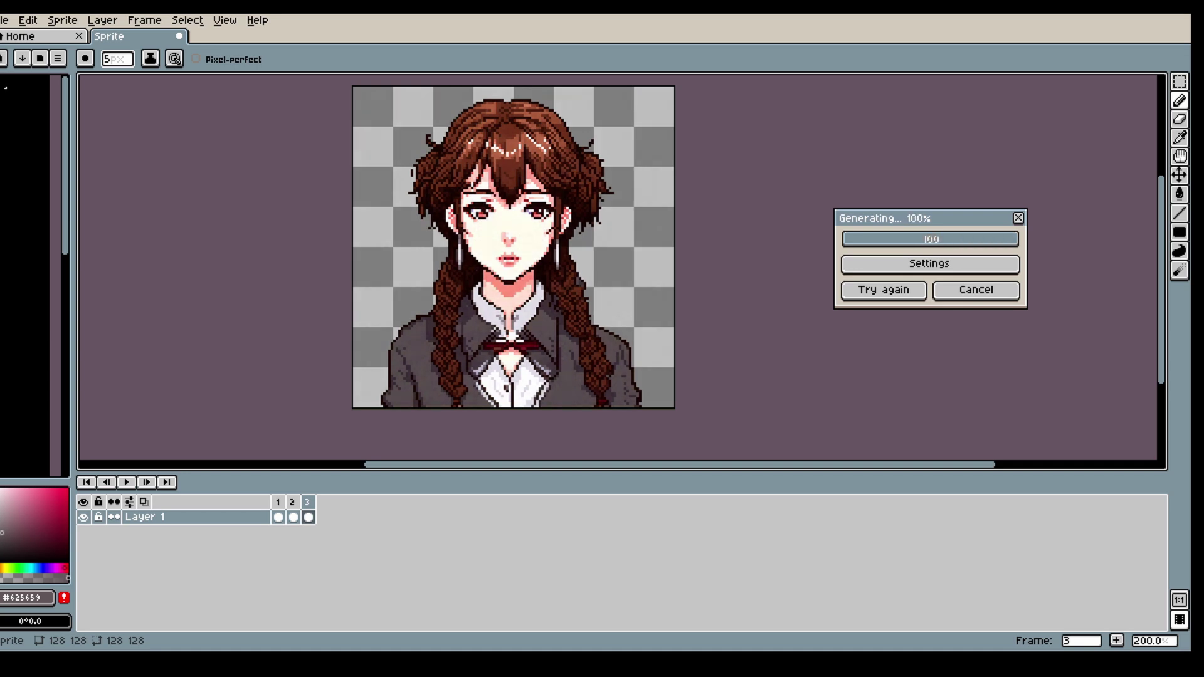
Start PixelLab inpainting on frame 3's portrait and move the settings dialog aside
click(309, 516)
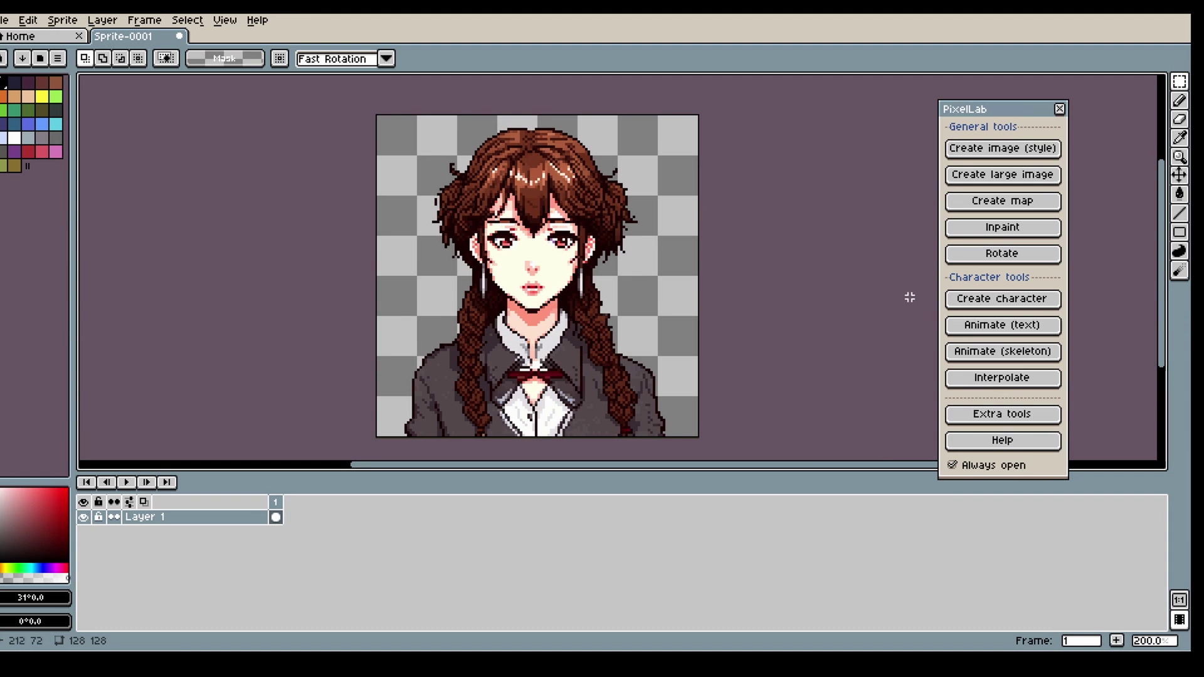
click(1035, 231)
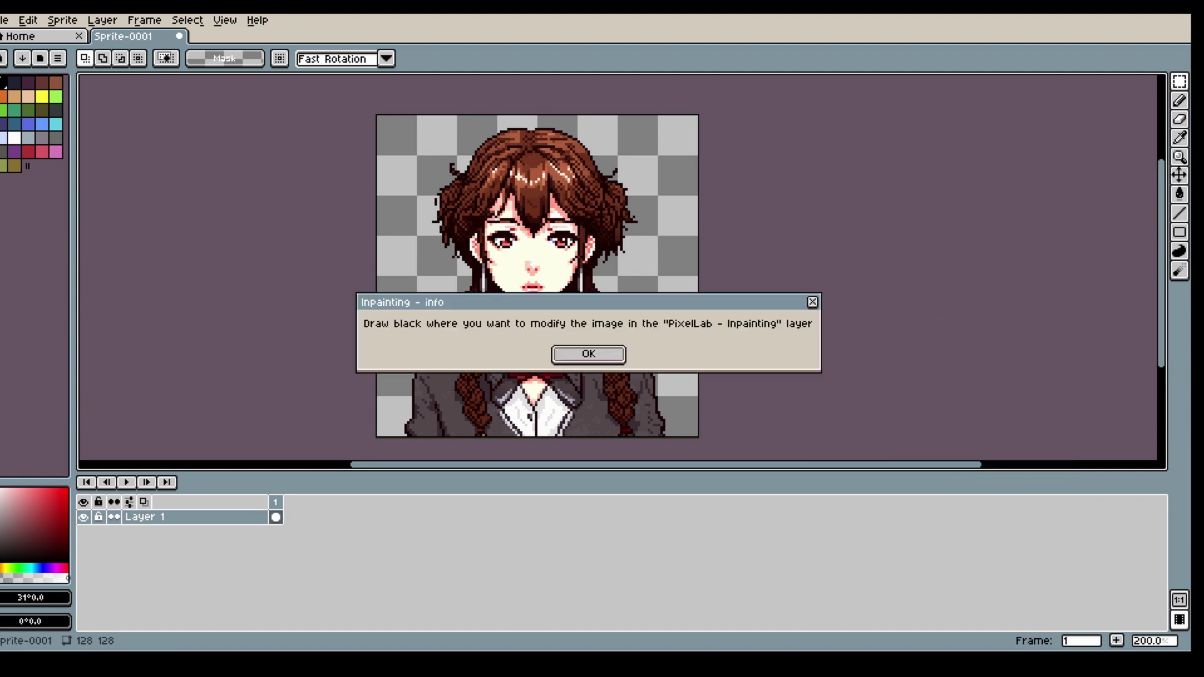
click(615, 357)
drag(799, 41, 1031, 54)
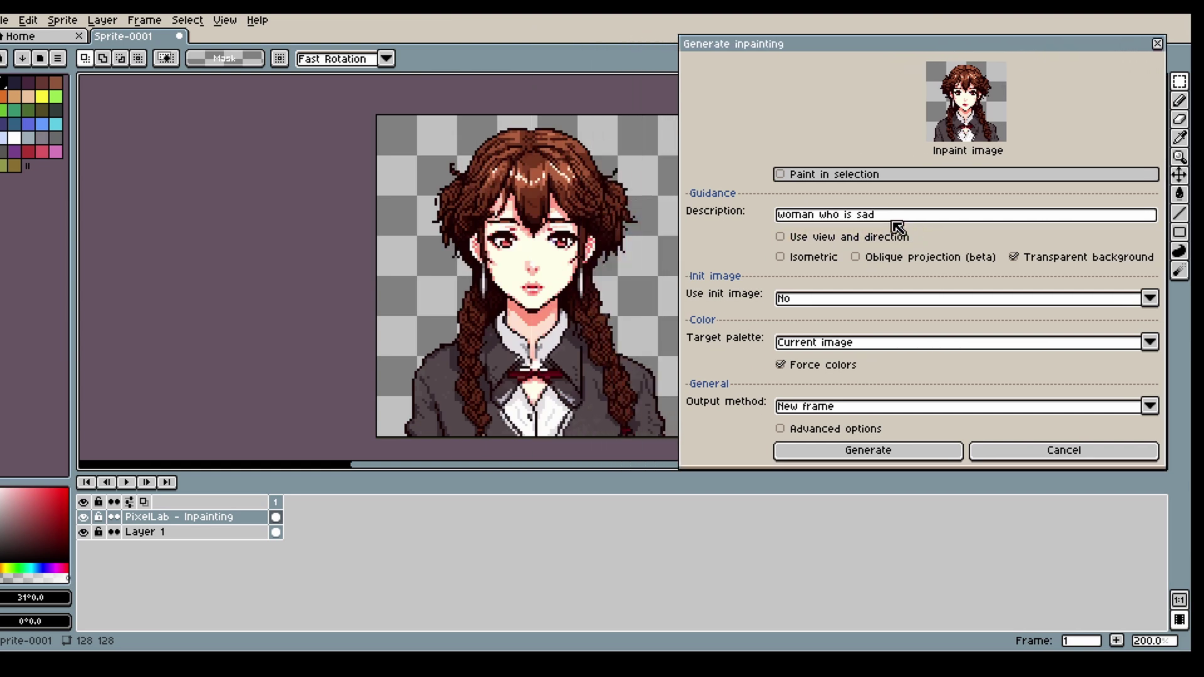
Set the inpainting description to 'a woman who is smiling', inpainting across the whole image
drag(897, 226, 776, 216)
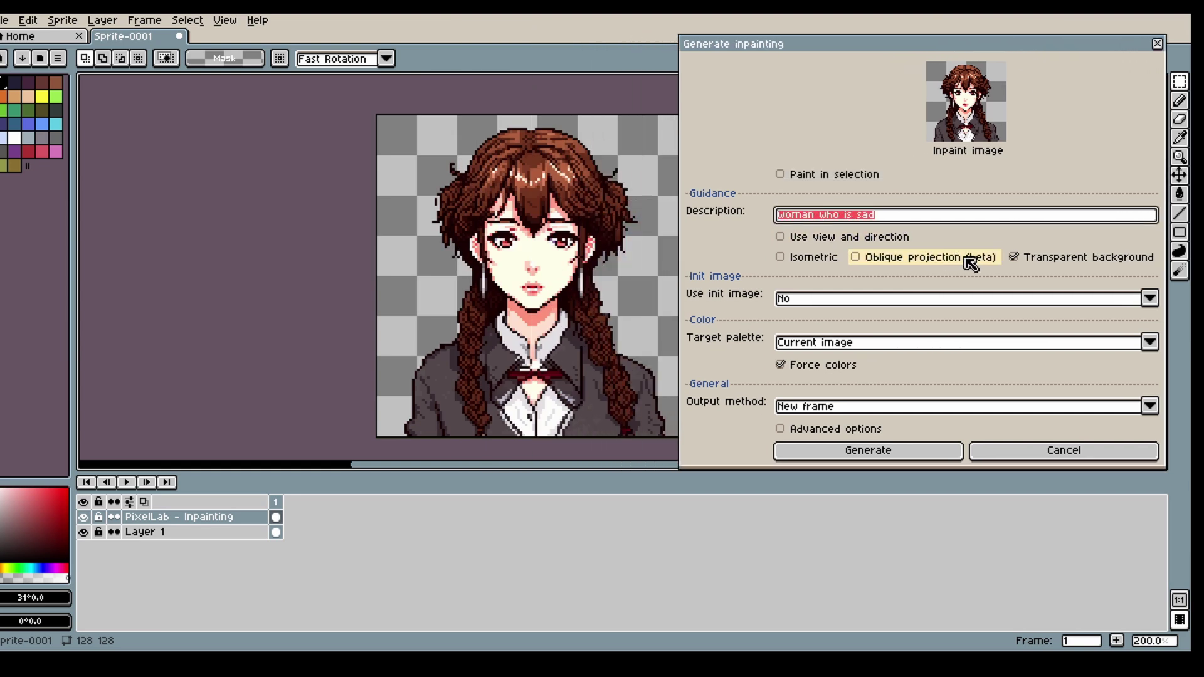
text(a wo)
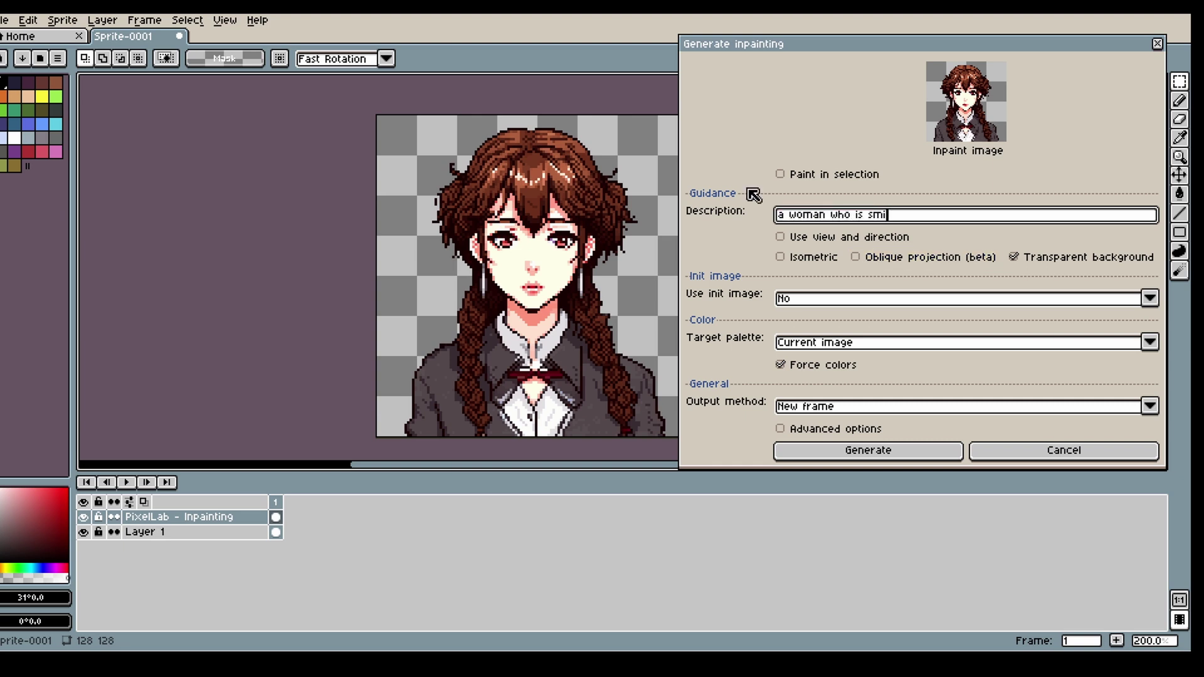
click(878, 173)
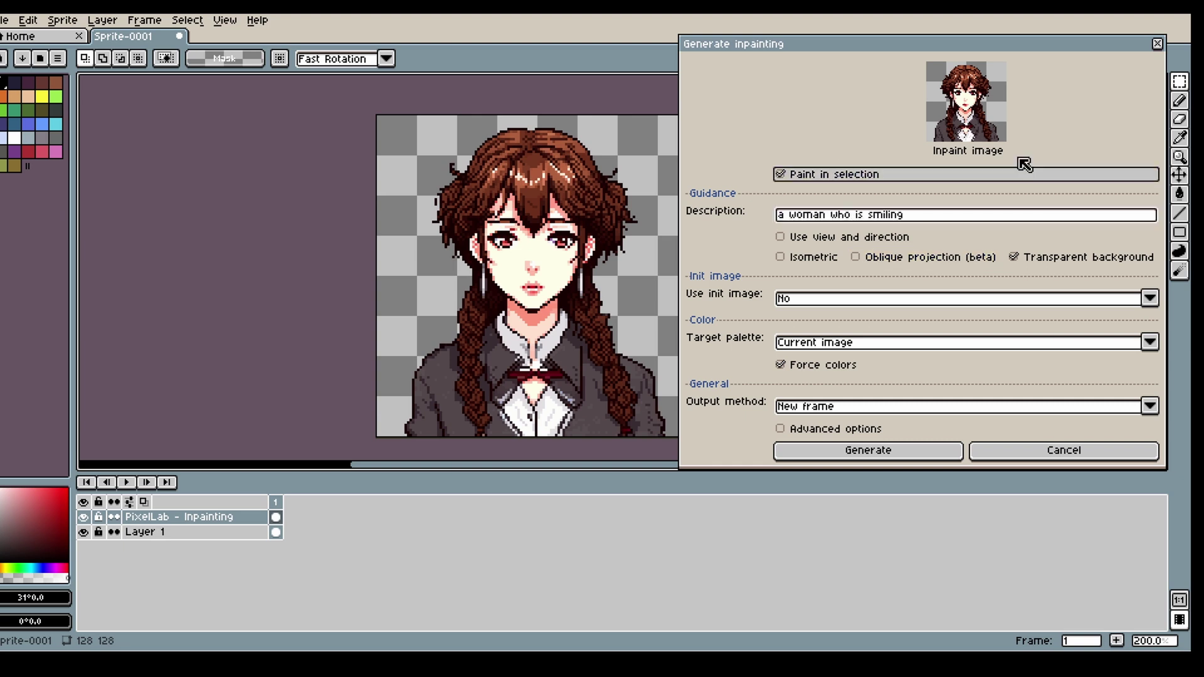
mouse_move(1182, 83)
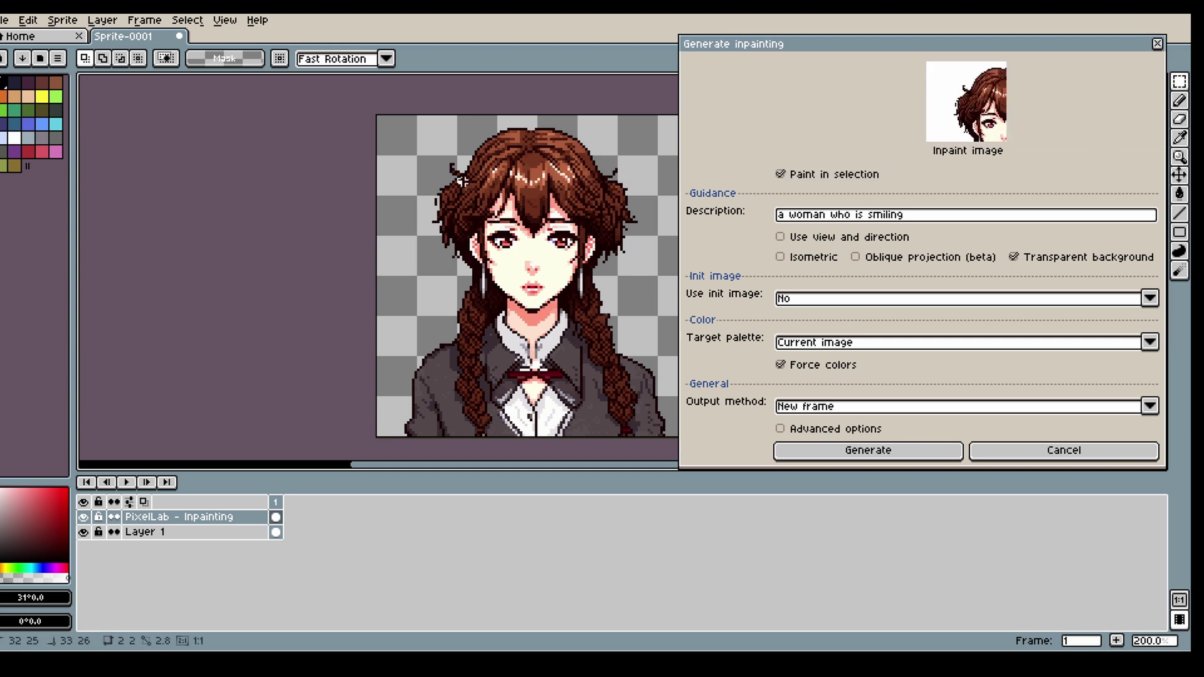
click(809, 175)
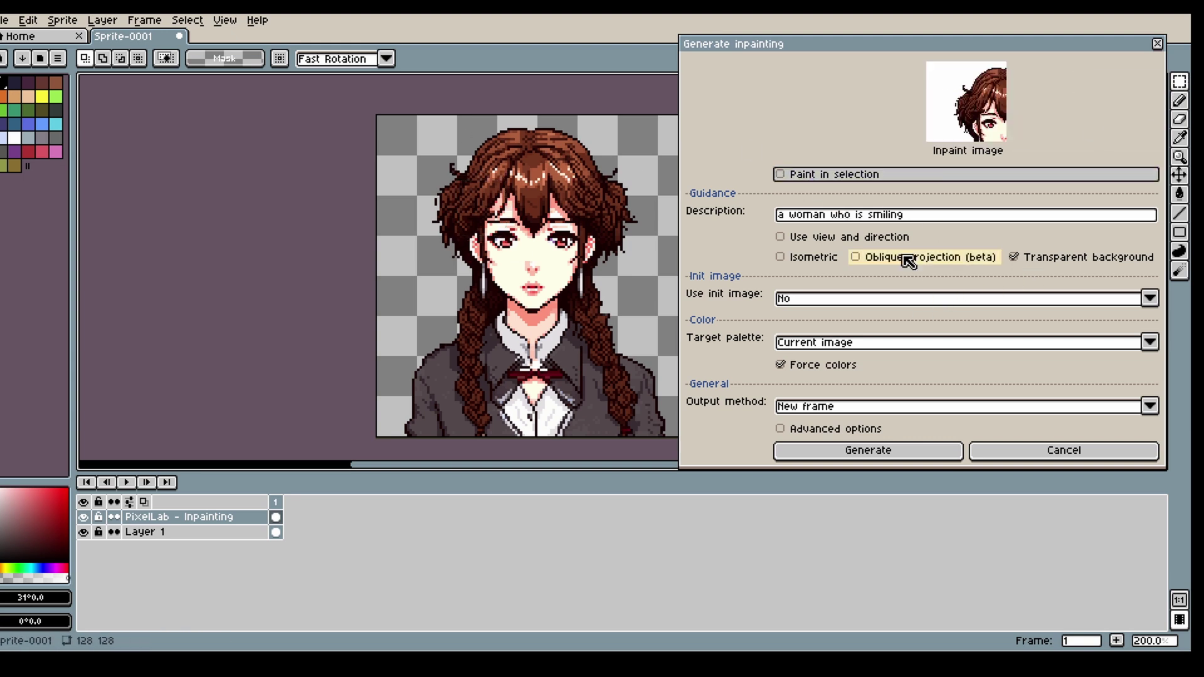
Paint the inpainting mask over the mouth with a smaller brush and generate the smiling version
click(275, 517)
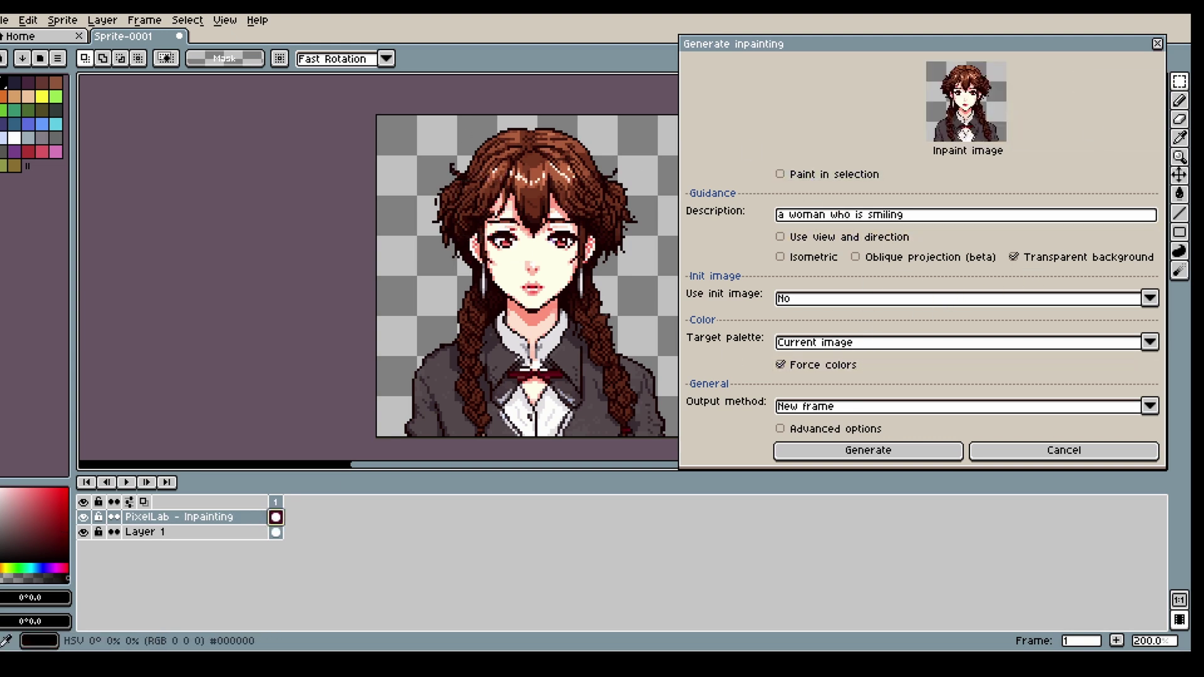
key(b)
key(minus)
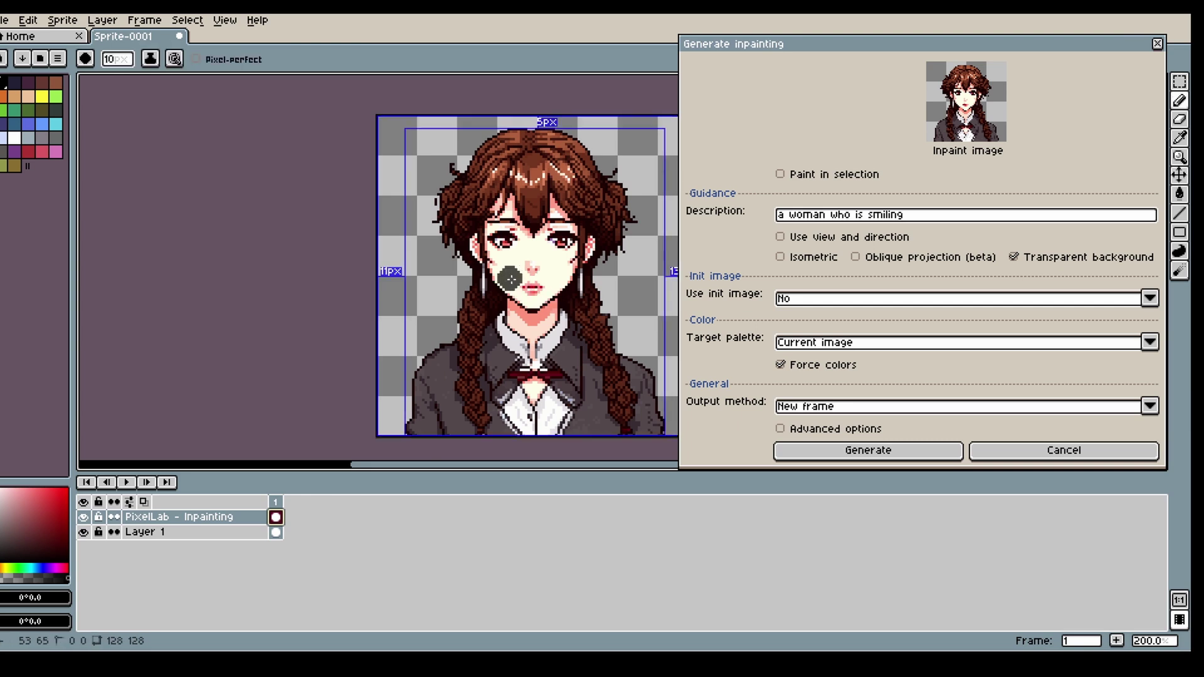
drag(515, 282, 557, 286)
key(ctrl+z)
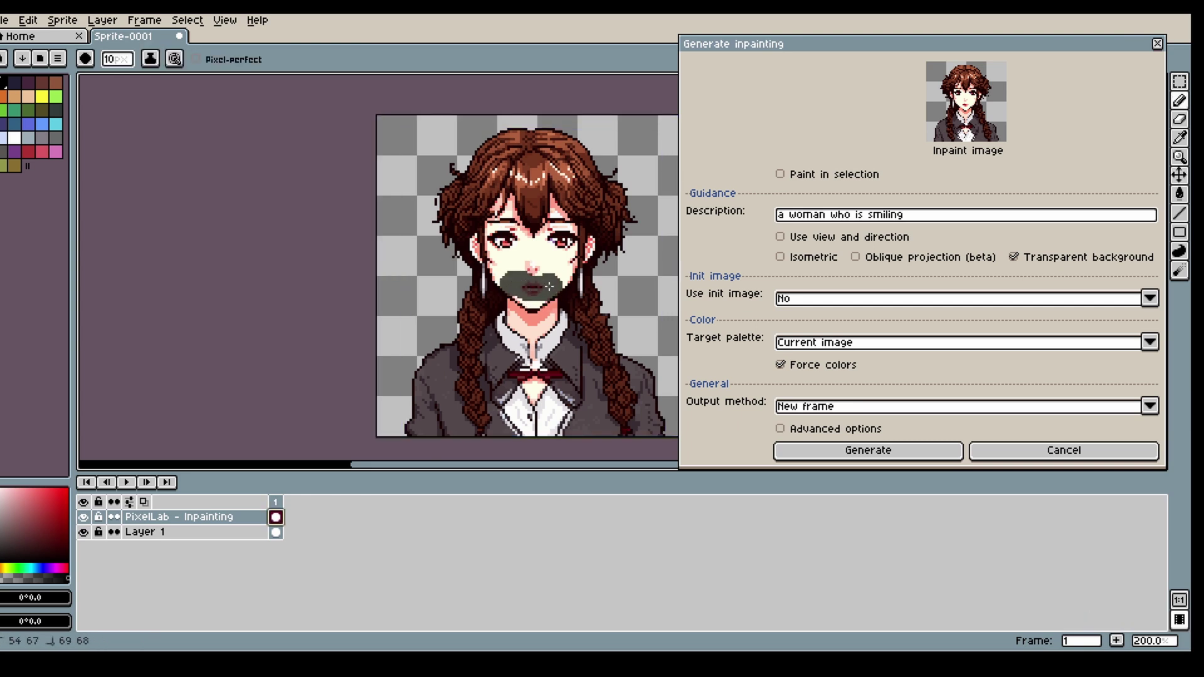
click(857, 458)
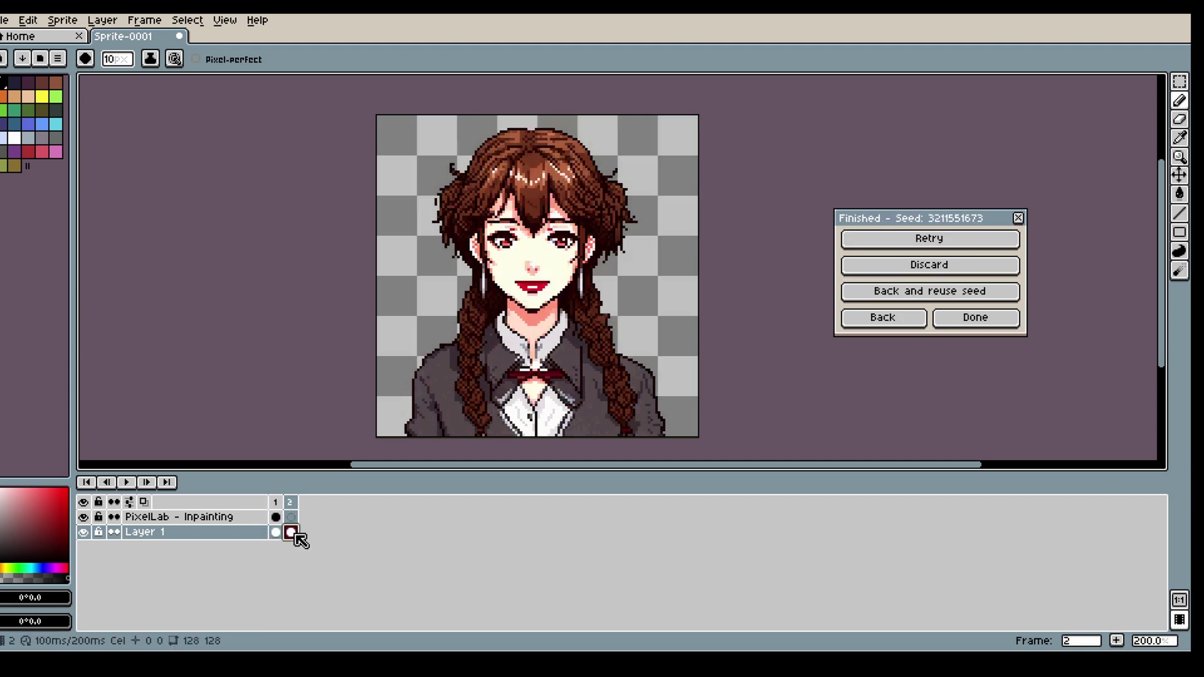
click(275, 532)
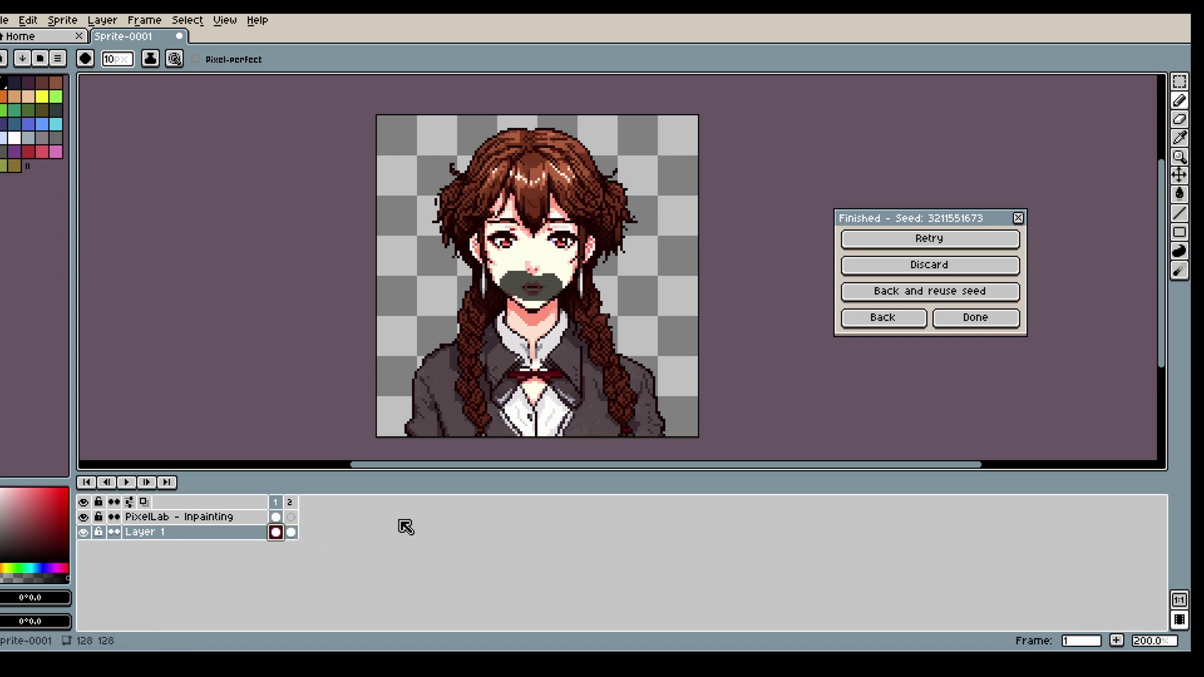
Set Use init image to Yes and regenerate the smiling mouth as another frame
click(881, 319)
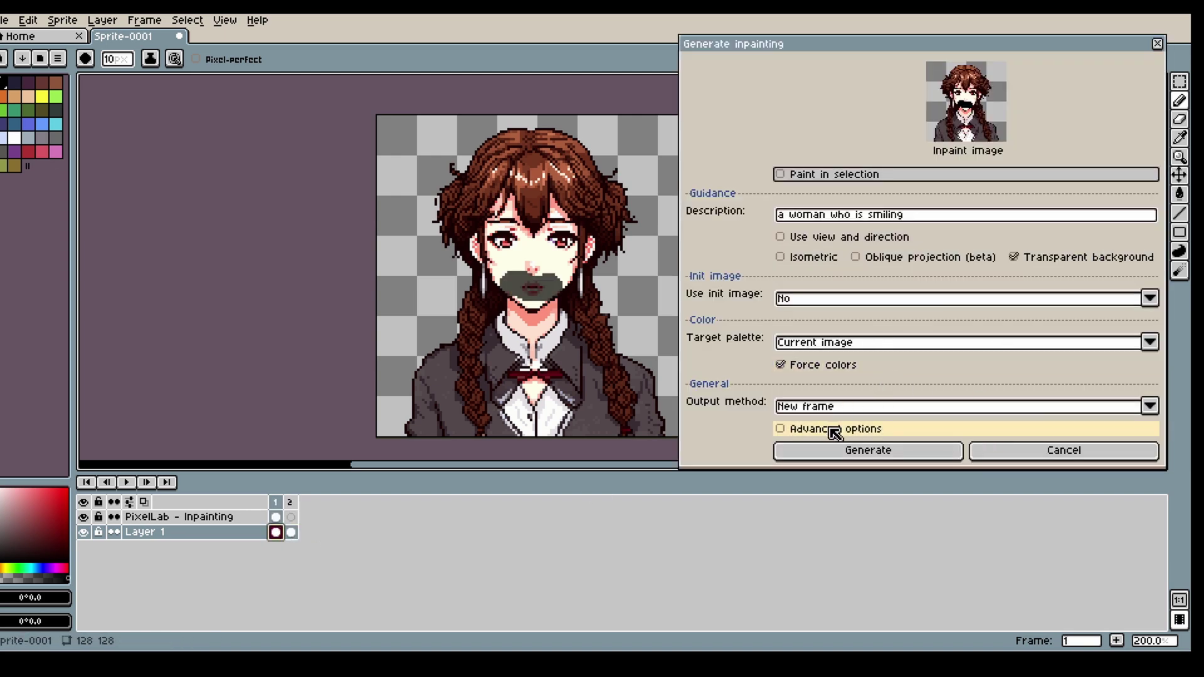
click(828, 299)
click(828, 315)
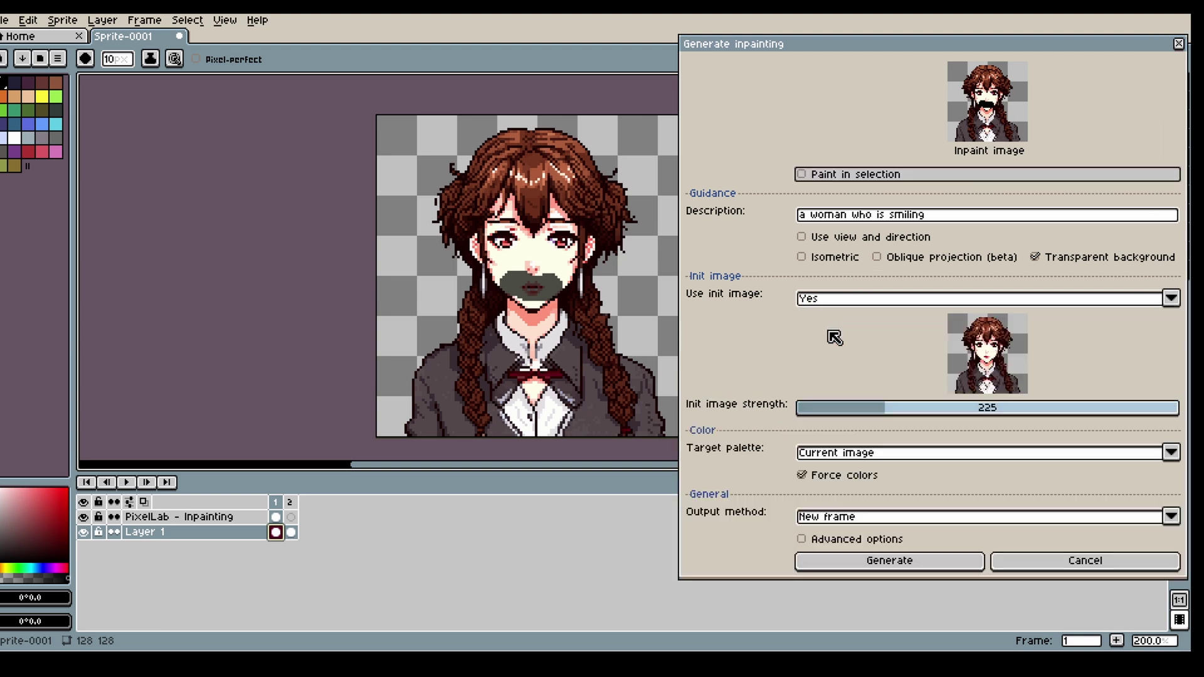
click(905, 566)
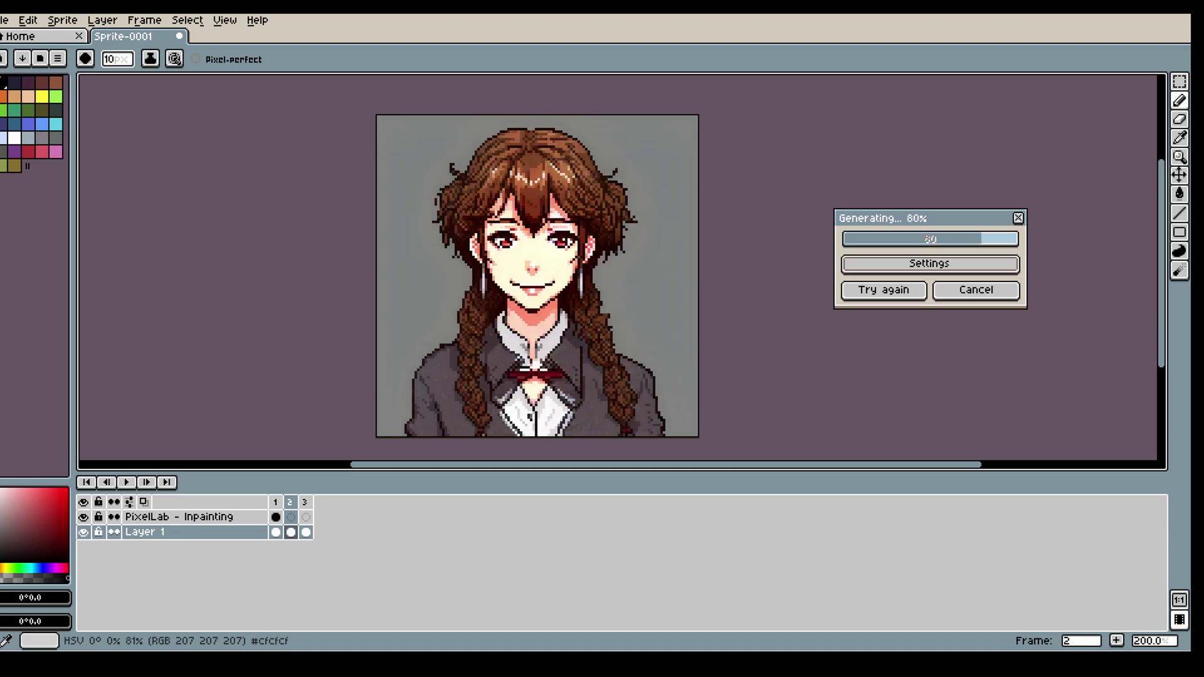
click(308, 511)
click(275, 503)
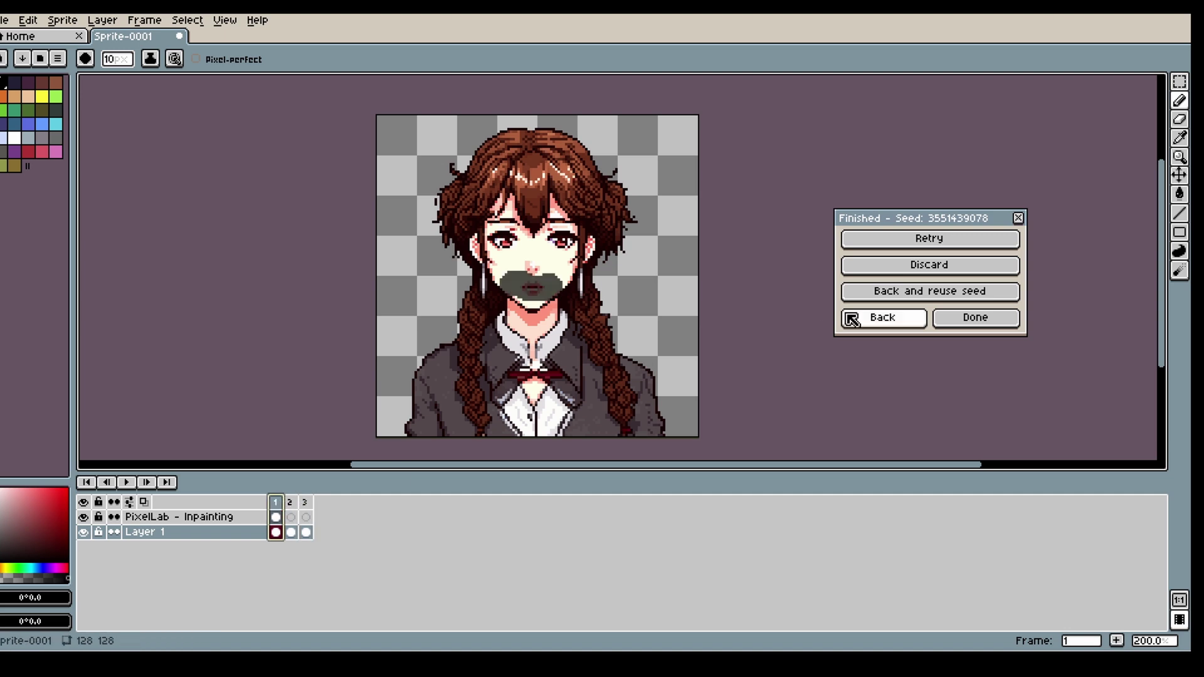
click(878, 320)
Generate another smiling-mouth inpainting variation from the masked frame 1
click(291, 505)
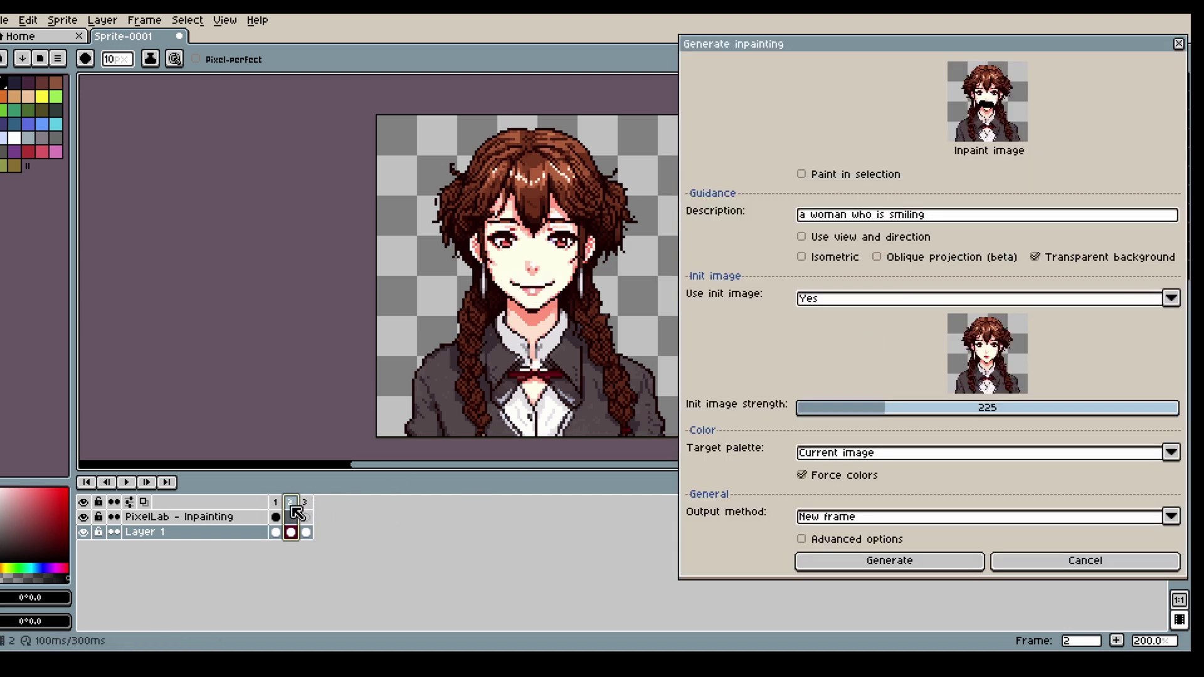
click(276, 515)
click(850, 563)
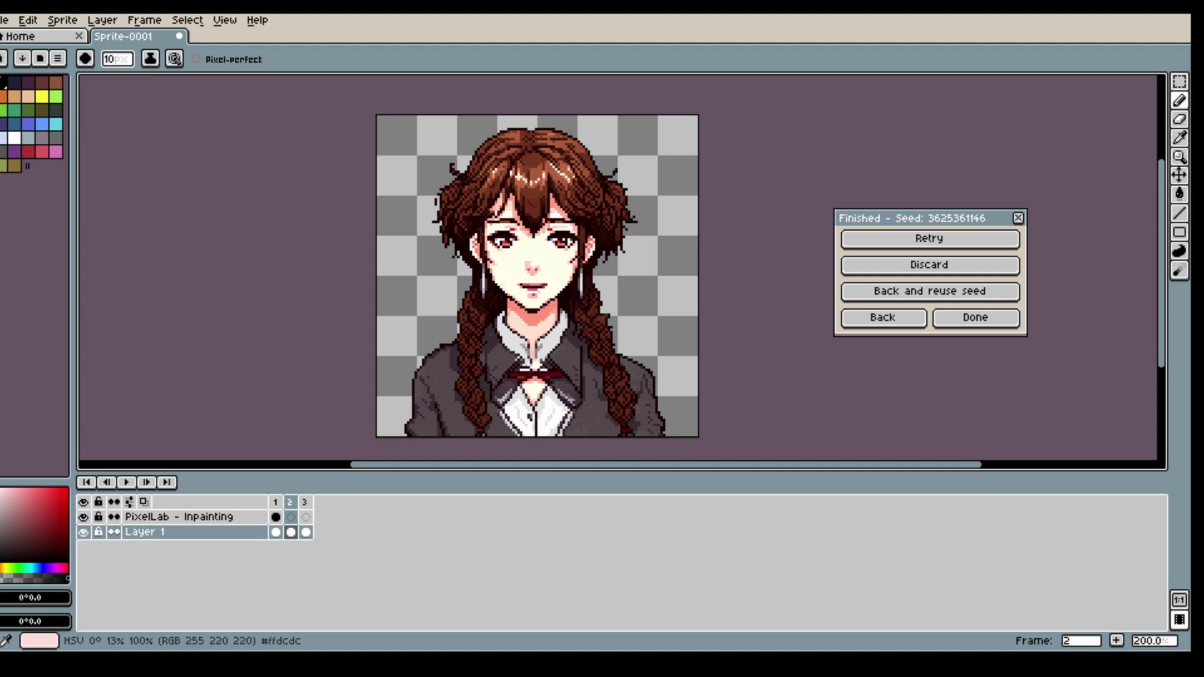
On frame 2, paint the spot below the lower lip with the sampled skin tone
click(290, 532)
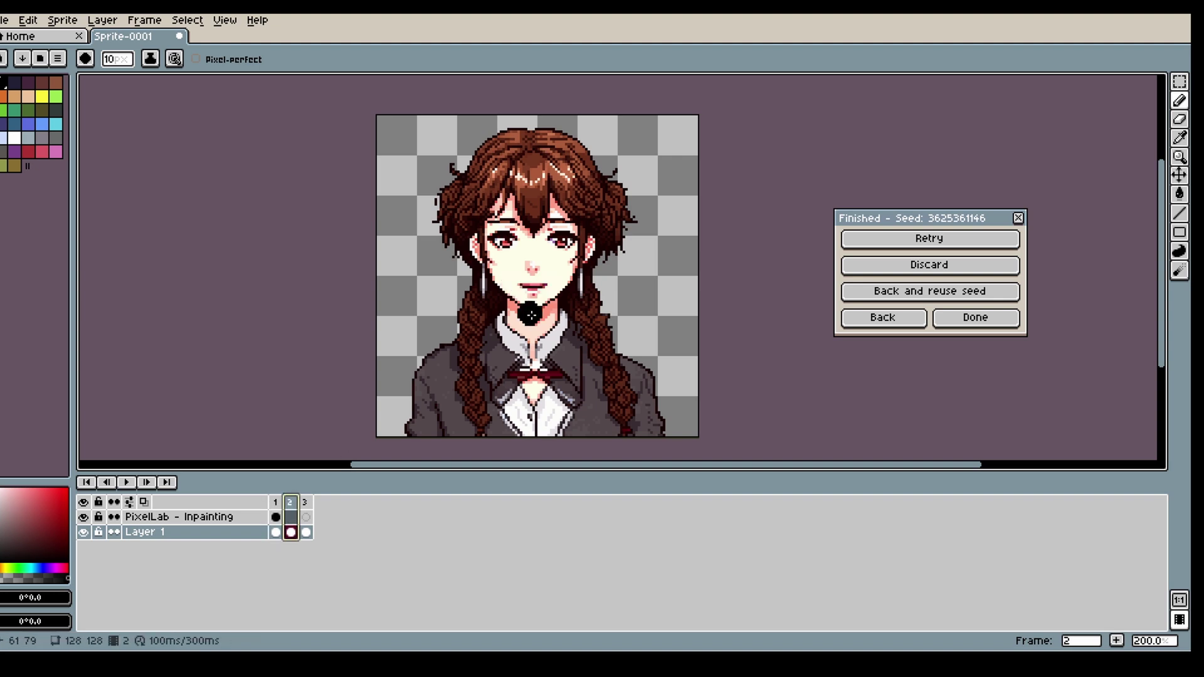
scroll(537, 309, up, 3)
alt+click(532, 292)
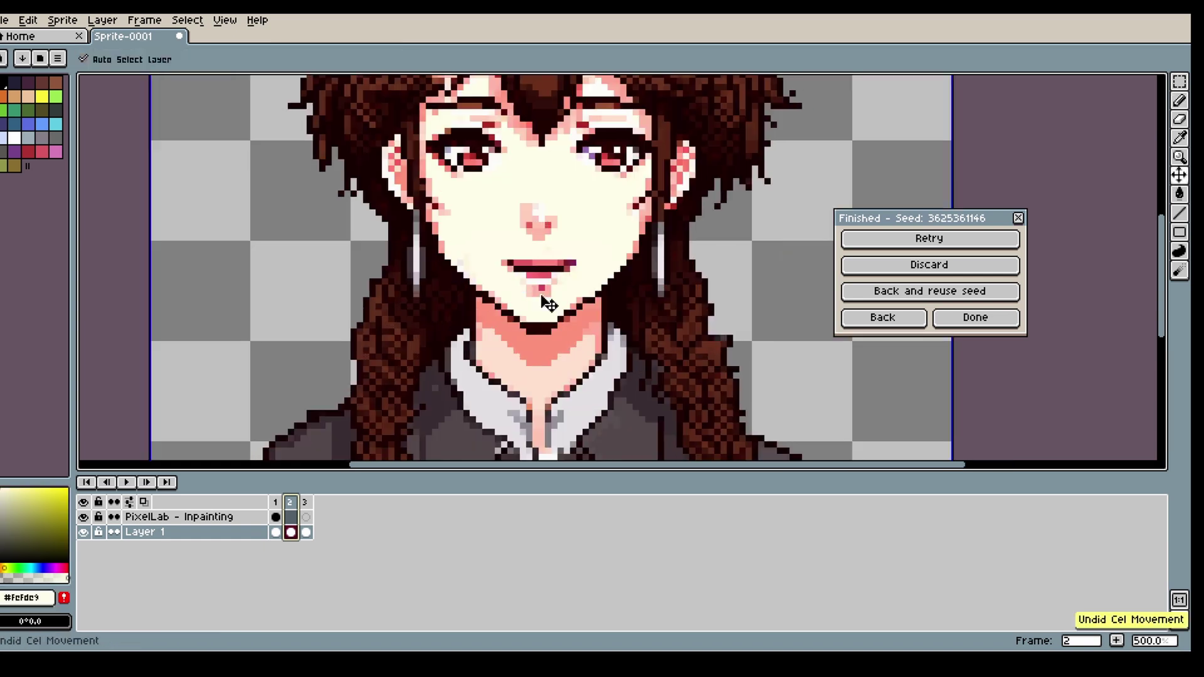
drag(530, 290, 544, 289)
scroll(551, 306, down, 2)
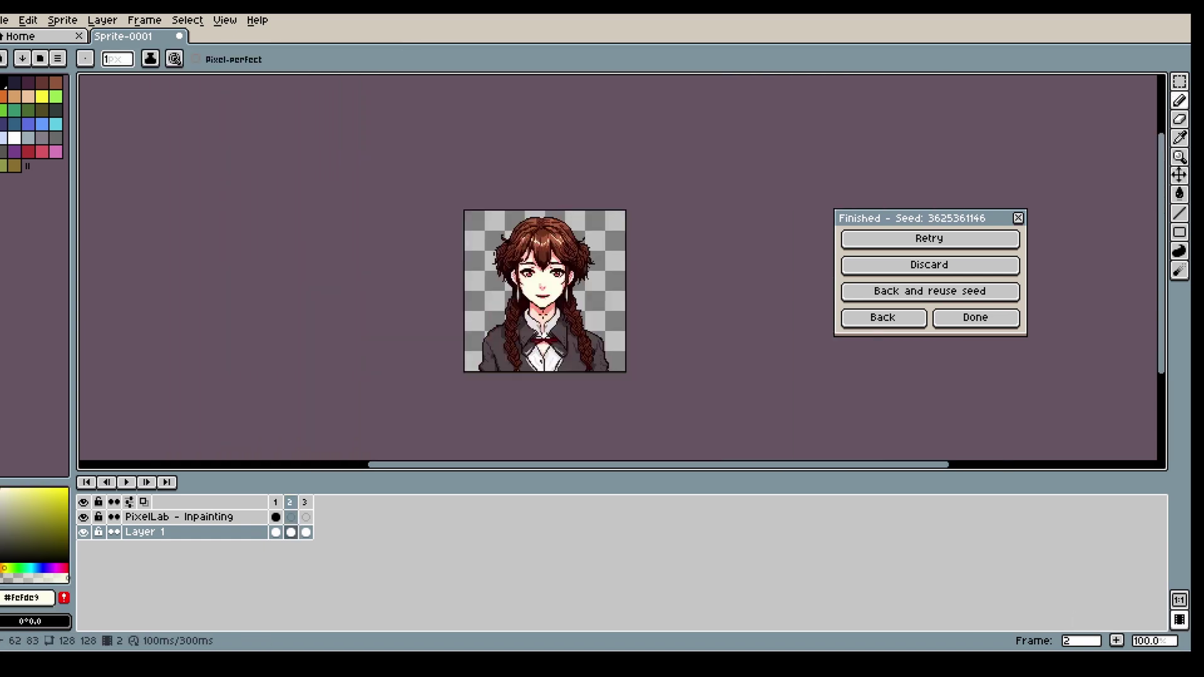
scroll(540, 263, up, 1)
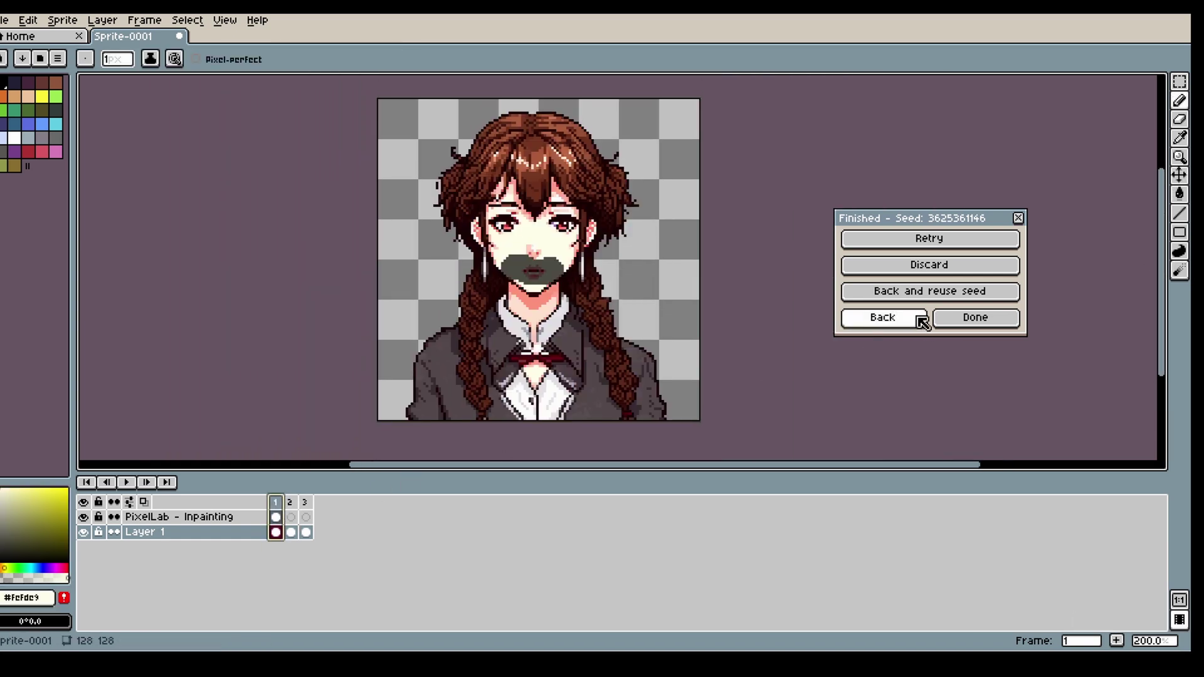
click(915, 317)
Lower the init image strength and compare the smiling frames, deleting then restoring frame 2
click(868, 412)
click(290, 503)
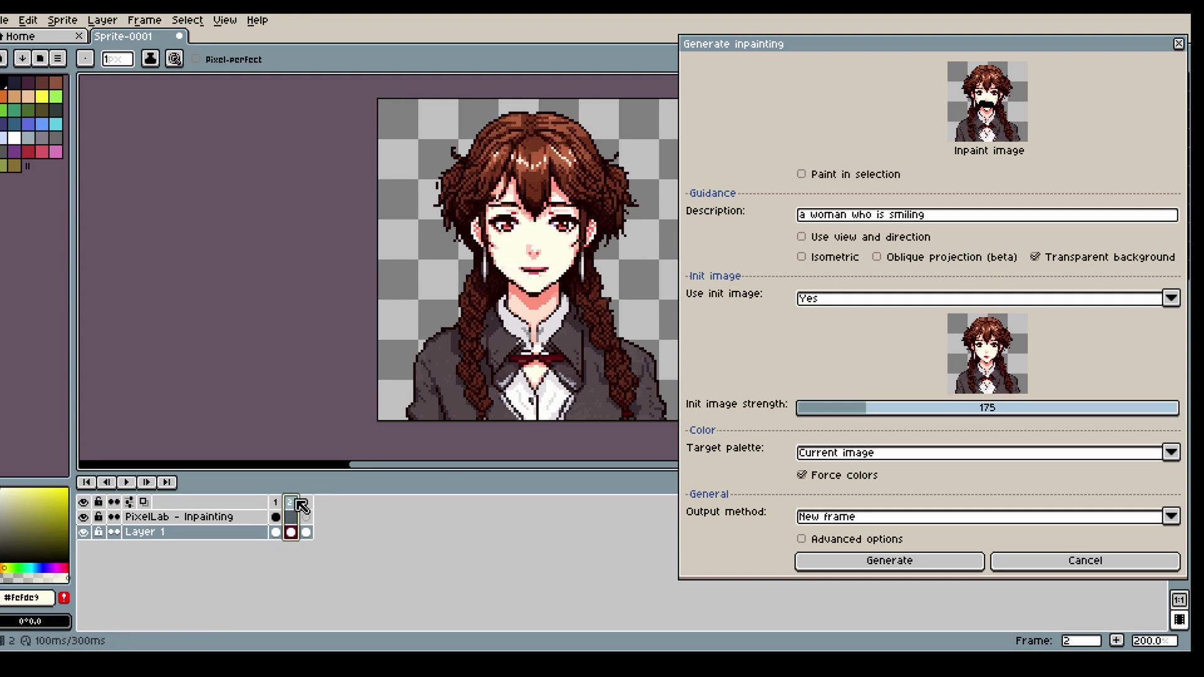
click(276, 502)
click(303, 504)
click(290, 504)
click(304, 503)
click(276, 503)
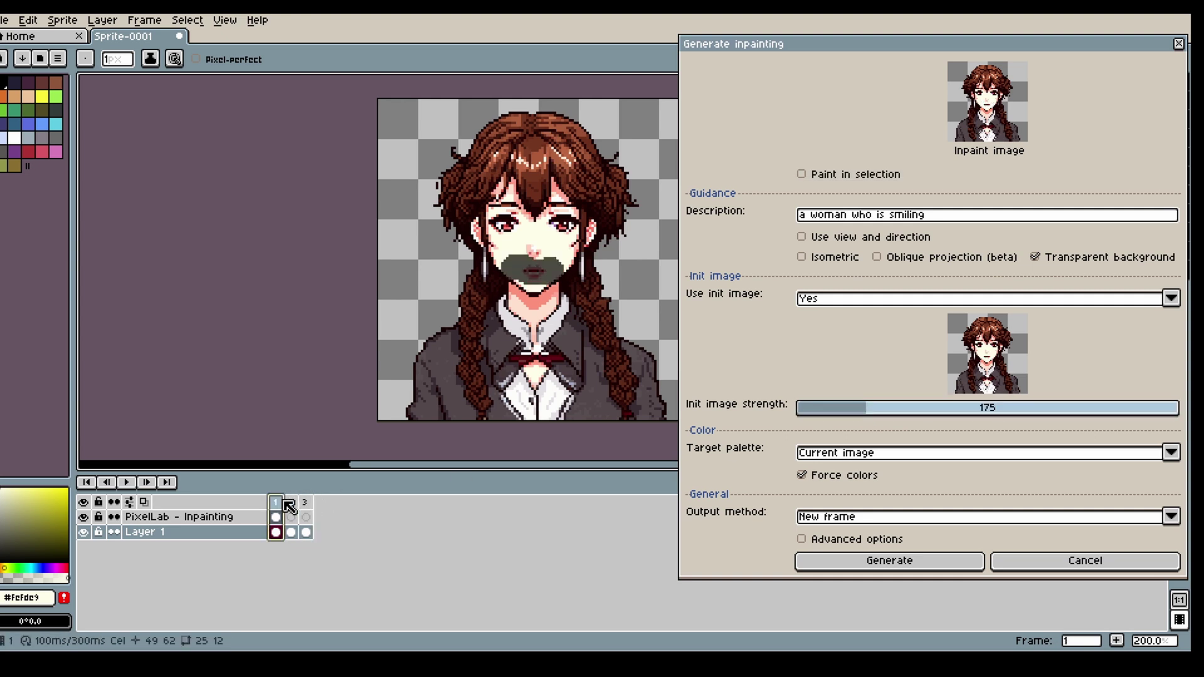
click(290, 503)
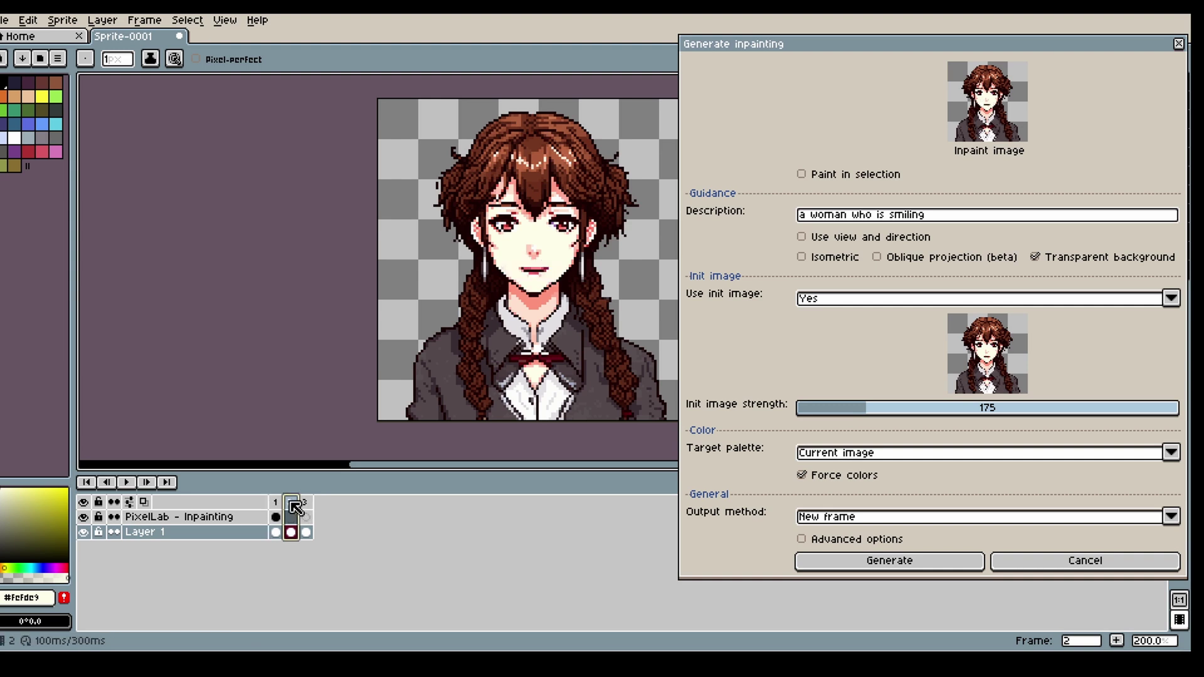
key(alt+Delete)
key(ctrl+z)
click(276, 502)
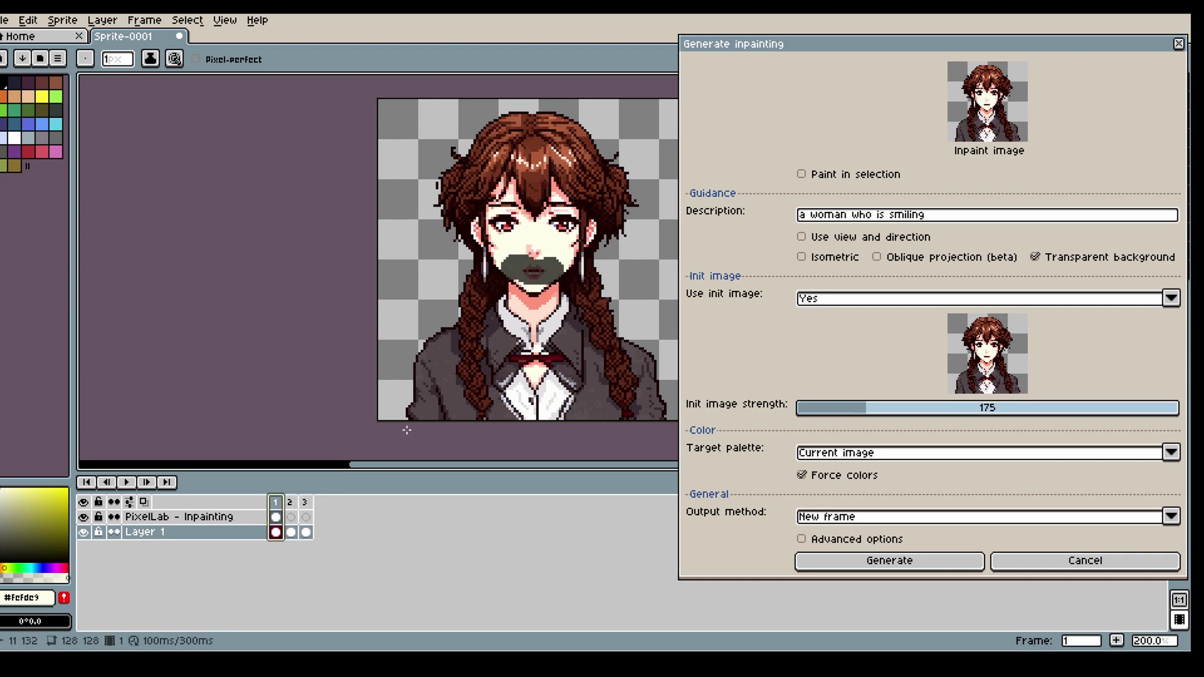
With the mask layer hidden, fill frame 3's lip areas with a pink sampled from the lips
click(83, 517)
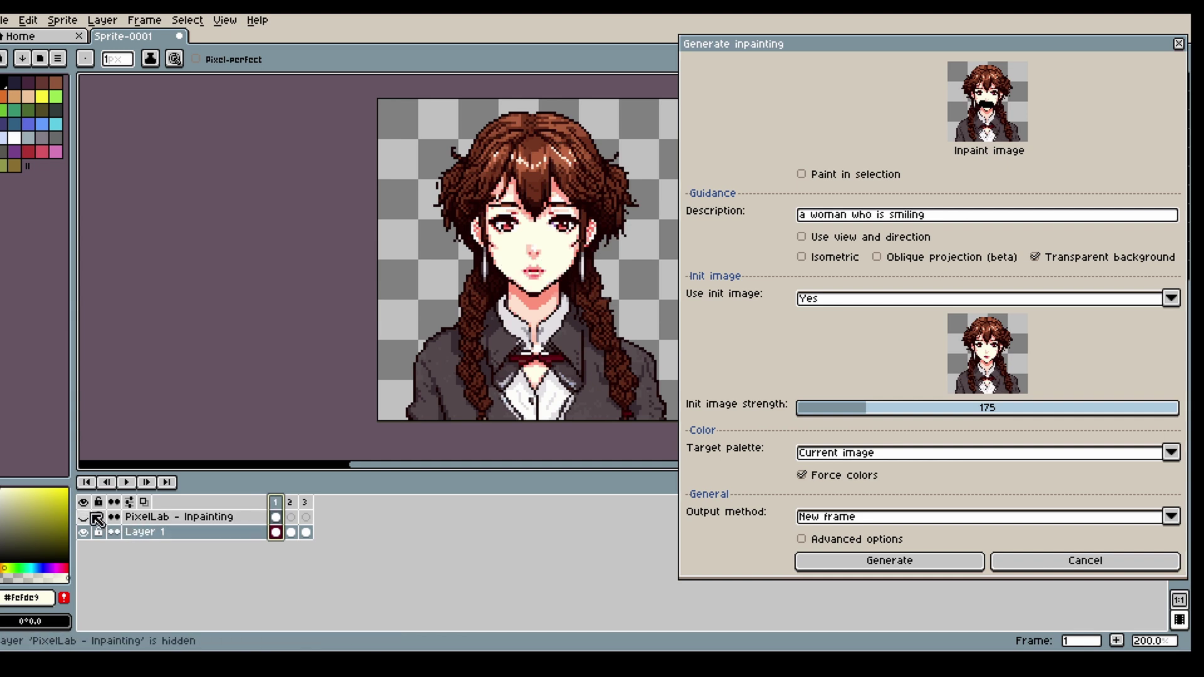
key(i)
click(532, 276)
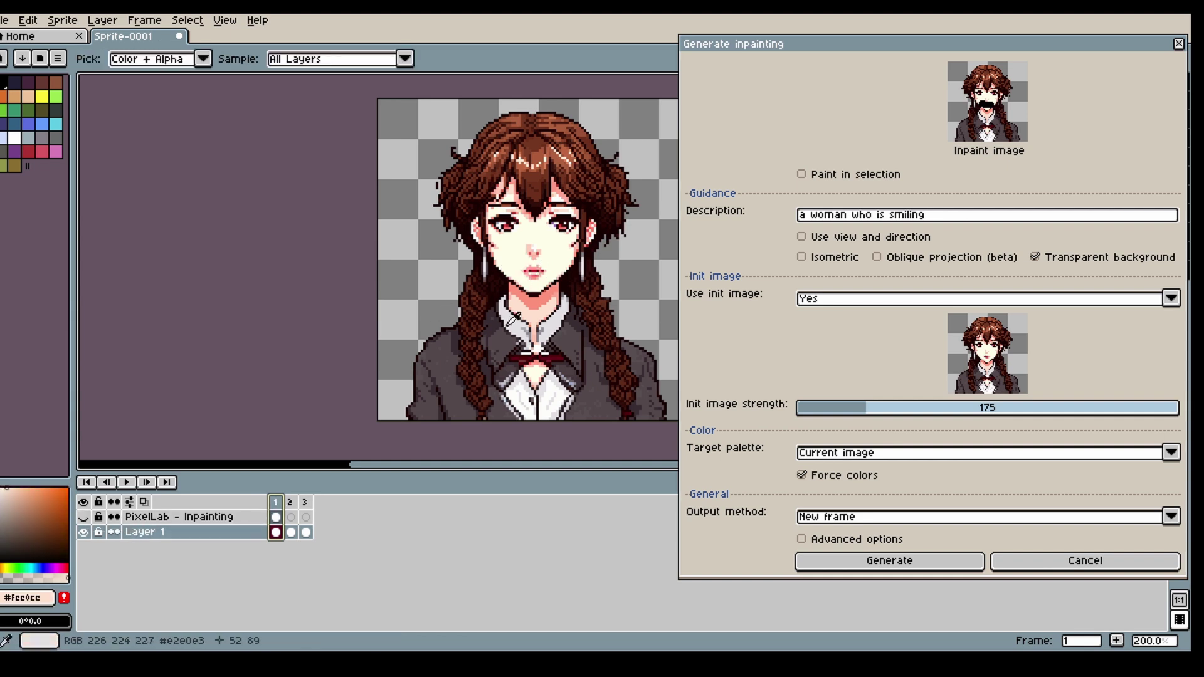
scroll(559, 274, up, 4)
click(563, 268)
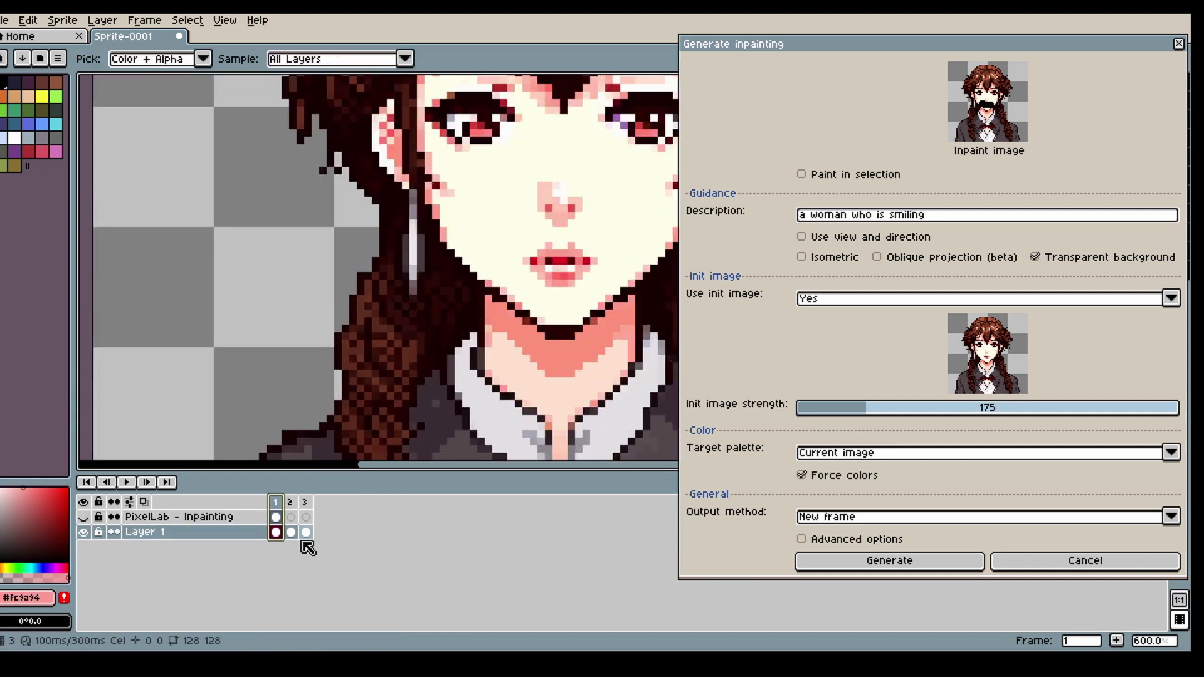
click(306, 532)
key(g)
click(540, 254)
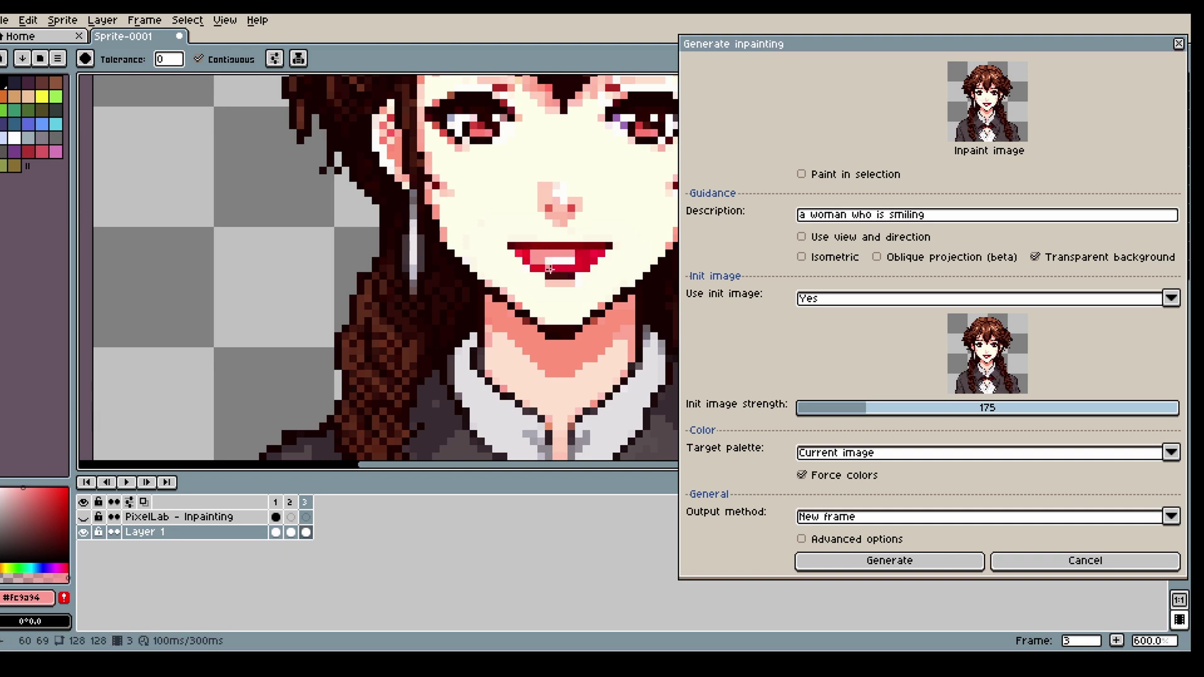
click(585, 265)
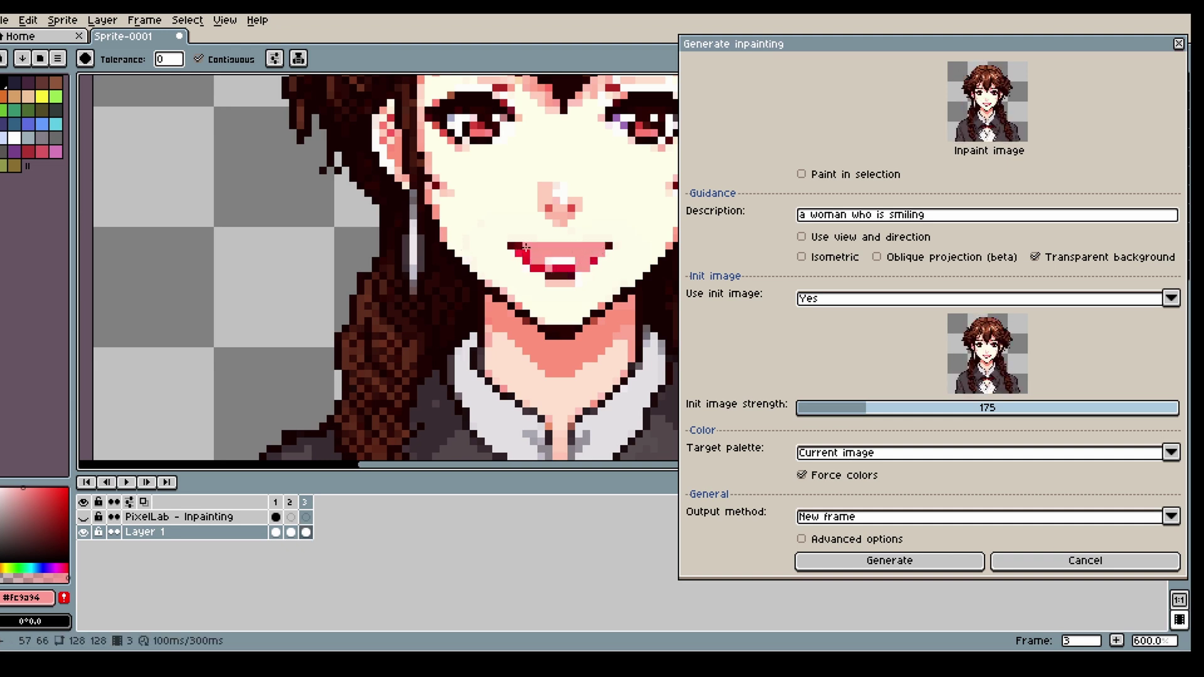
click(544, 268)
key(ctrl+z)
scroll(565, 267, down, 5)
scroll(552, 270, up, 1)
Show the inpainting layer, target its frame 3 and raise init image strength to 226
click(83, 517)
key(b)
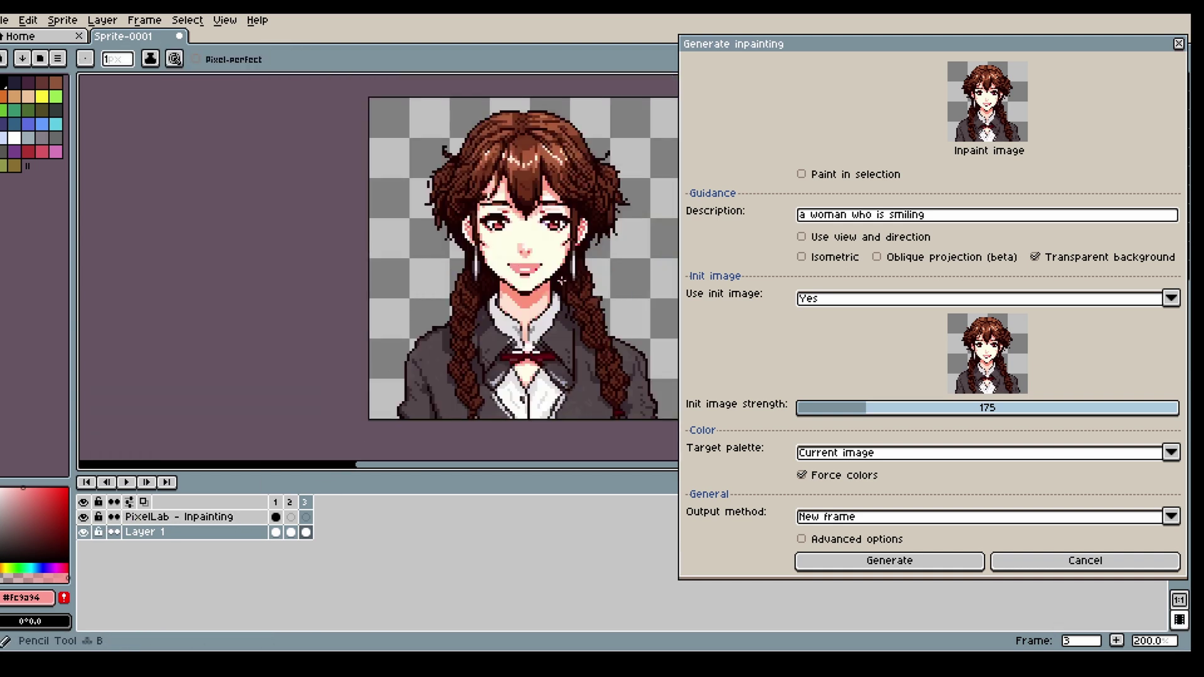
scroll(514, 258, up, 2)
click(275, 517)
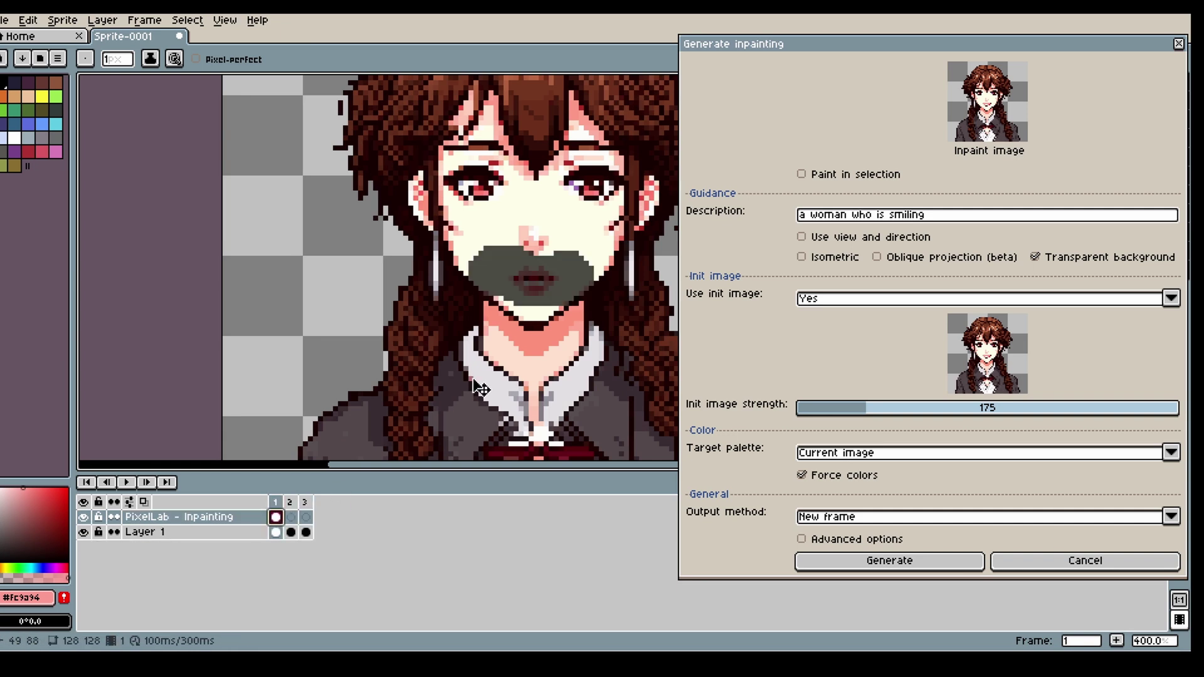
click(306, 517)
scroll(657, 372, down, 2)
scroll(657, 376, down, 1)
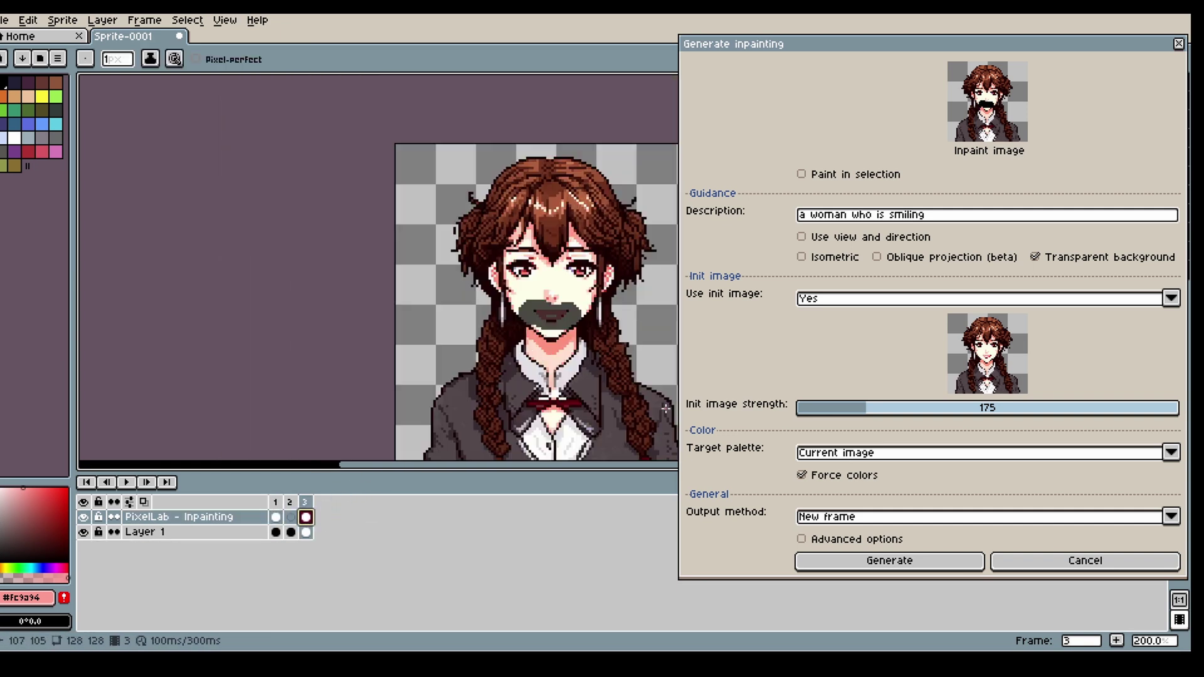
drag(616, 468, 668, 468)
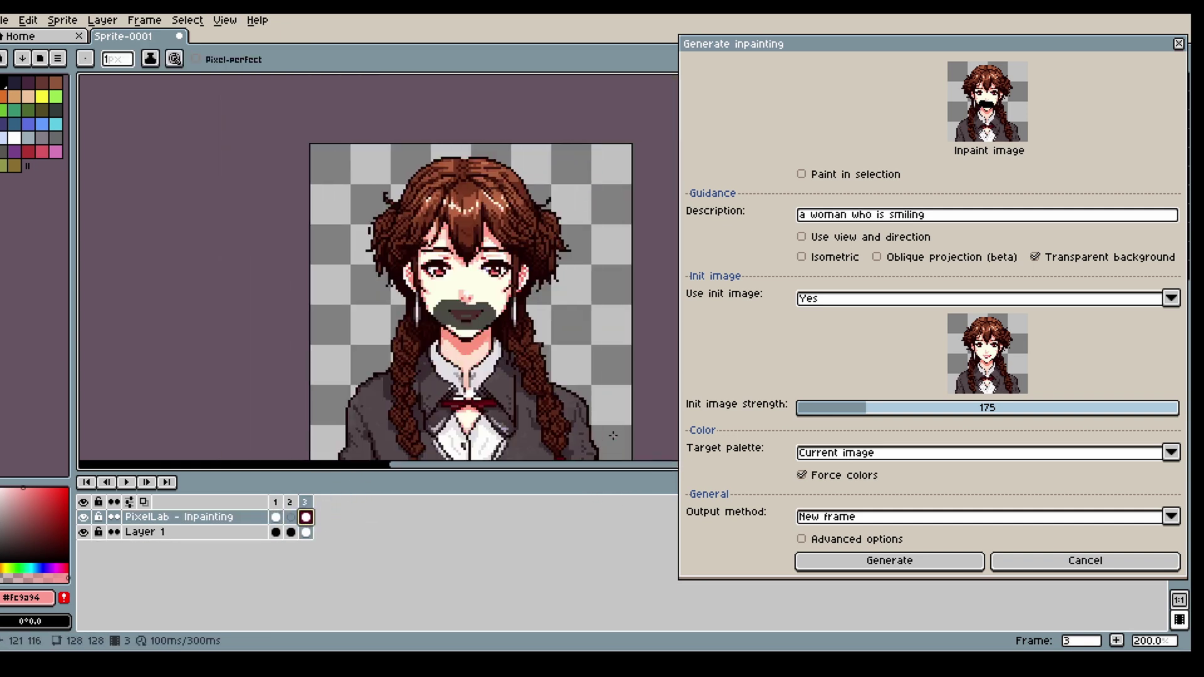
scroll(665, 439, down, 2)
click(883, 409)
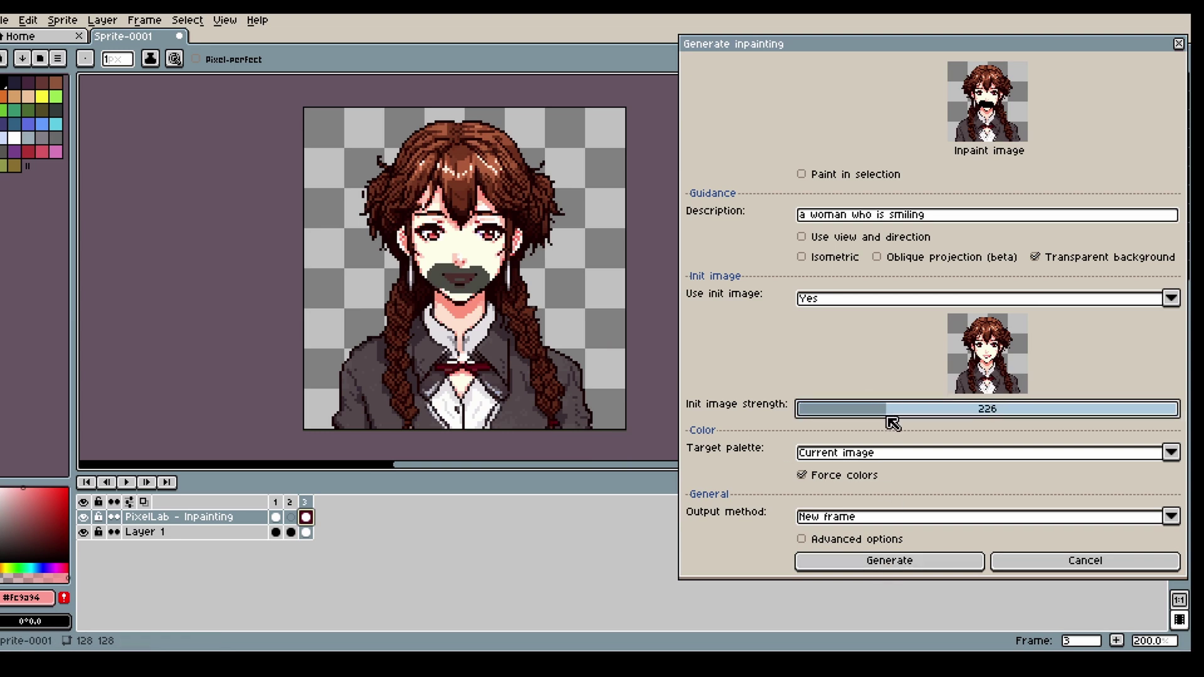
Generate the inpainted mouth, then hide the mask layer to view the closed-lip smile in frame 4
click(890, 560)
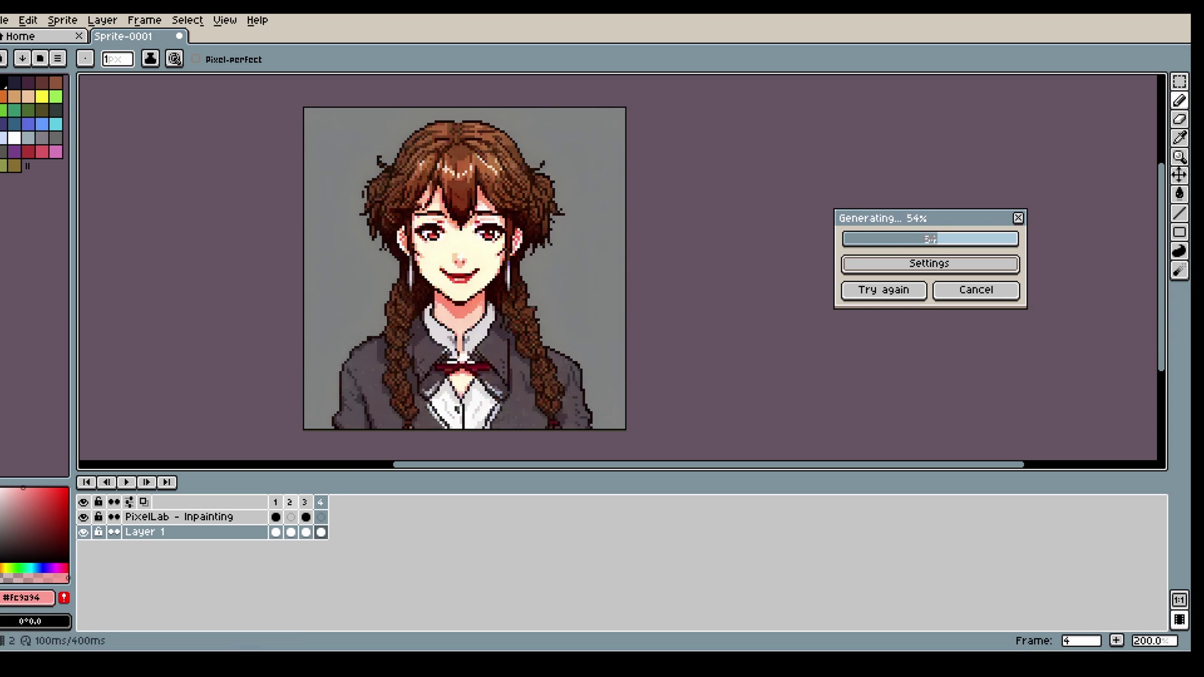
click(276, 502)
click(84, 517)
click(321, 532)
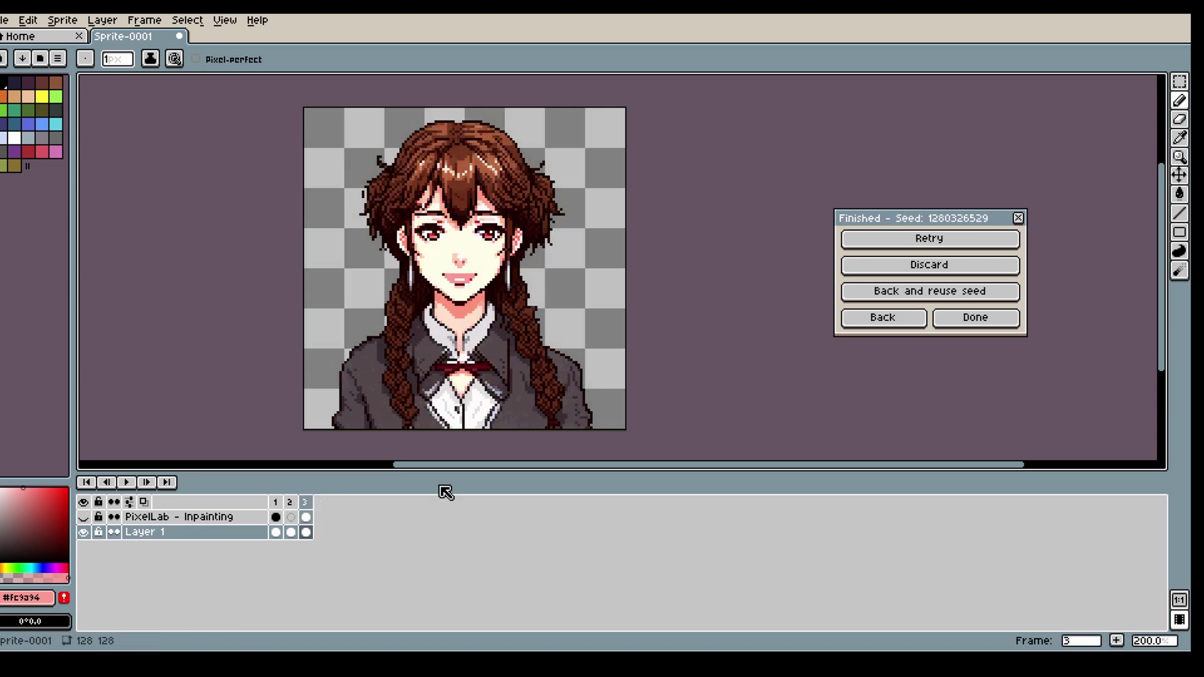
Set init image strength to 299 and regenerate the inpainted mouth
click(885, 320)
click(928, 411)
drag(925, 410, 911, 409)
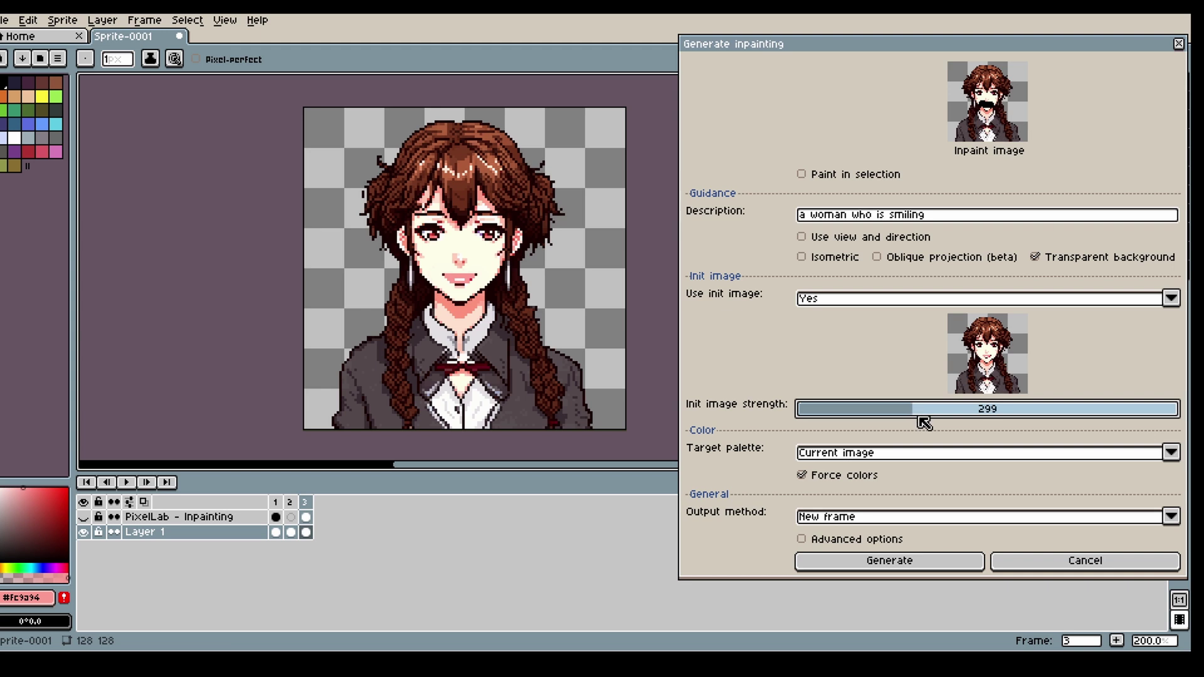
click(953, 561)
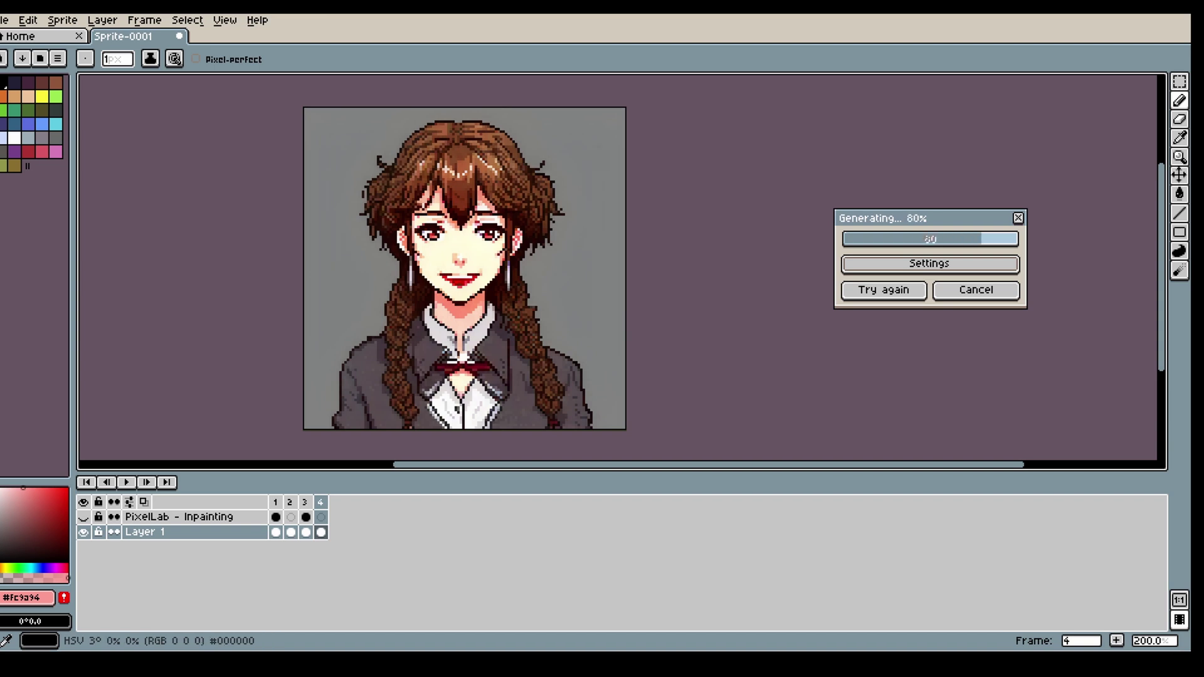
Sample the pale and warmer skin tones from the face with the eyedropper
scroll(416, 308, up, 2)
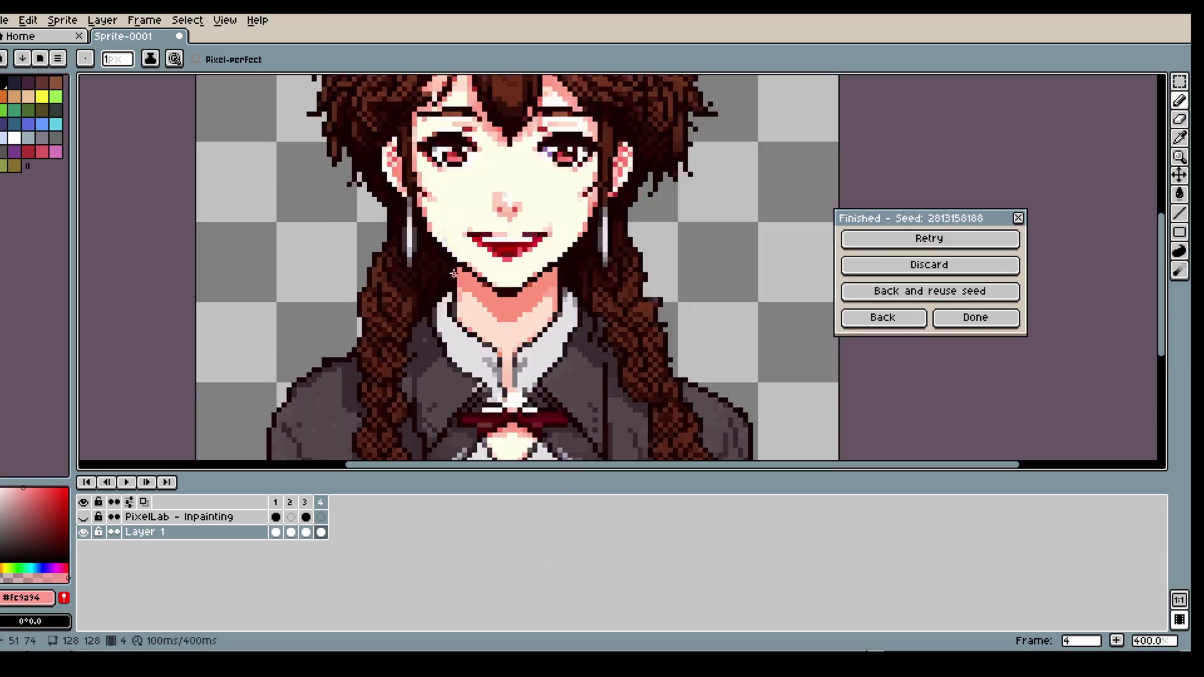
key(i)
key(b)
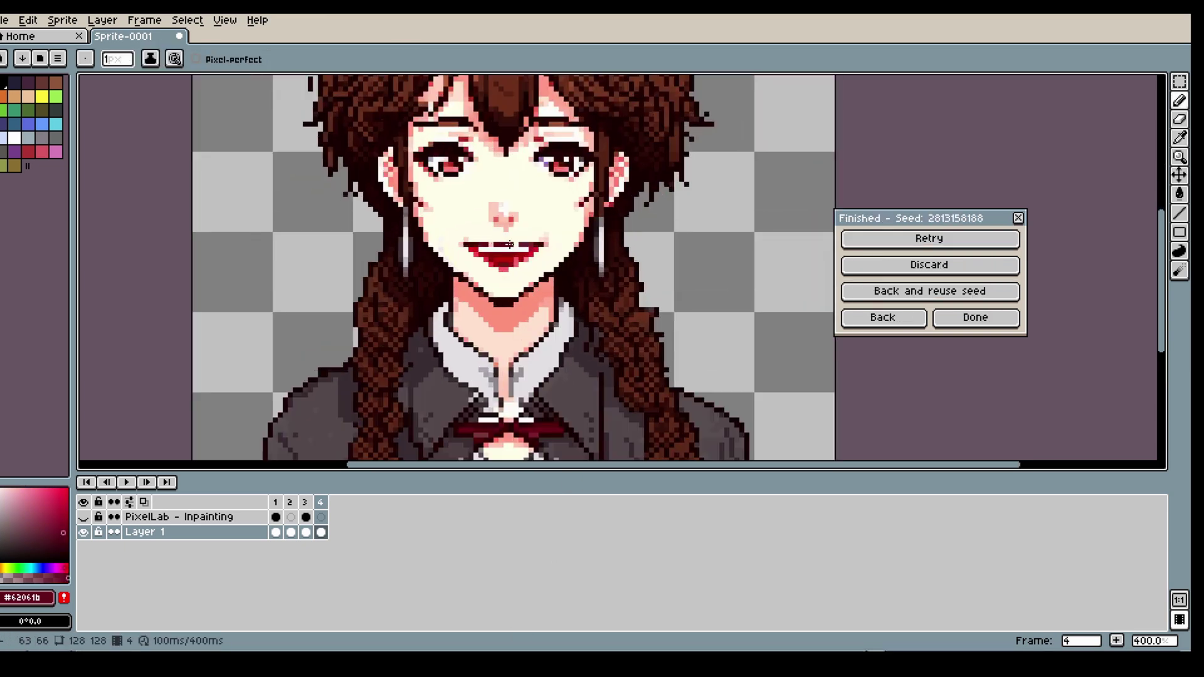
alt+click(497, 241)
alt+click(508, 243)
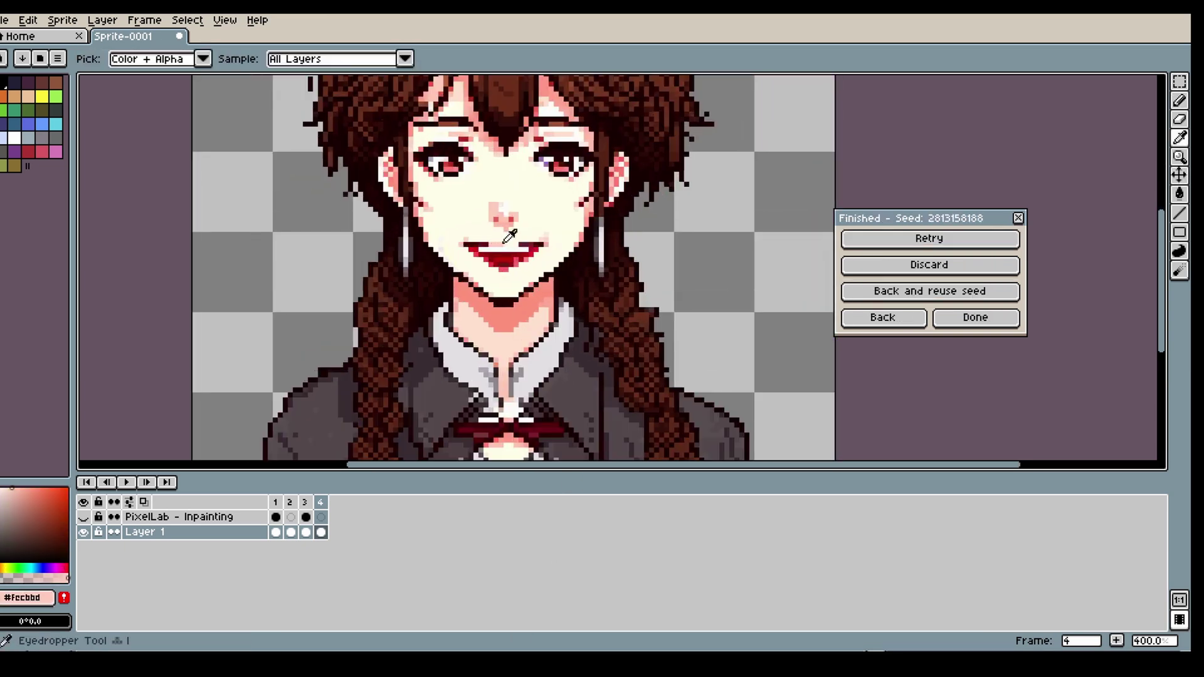
scroll(512, 242, down, 2)
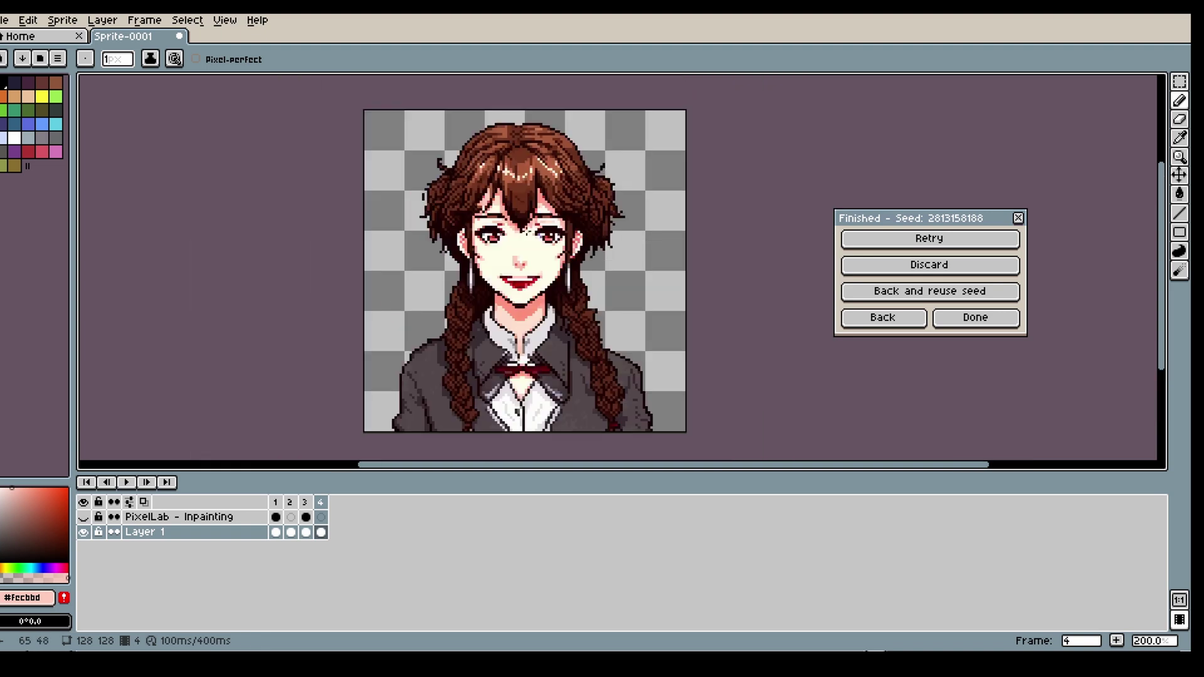
On frame 3, raise the init image strength to about 654 and generate another inpainted mouth
click(303, 505)
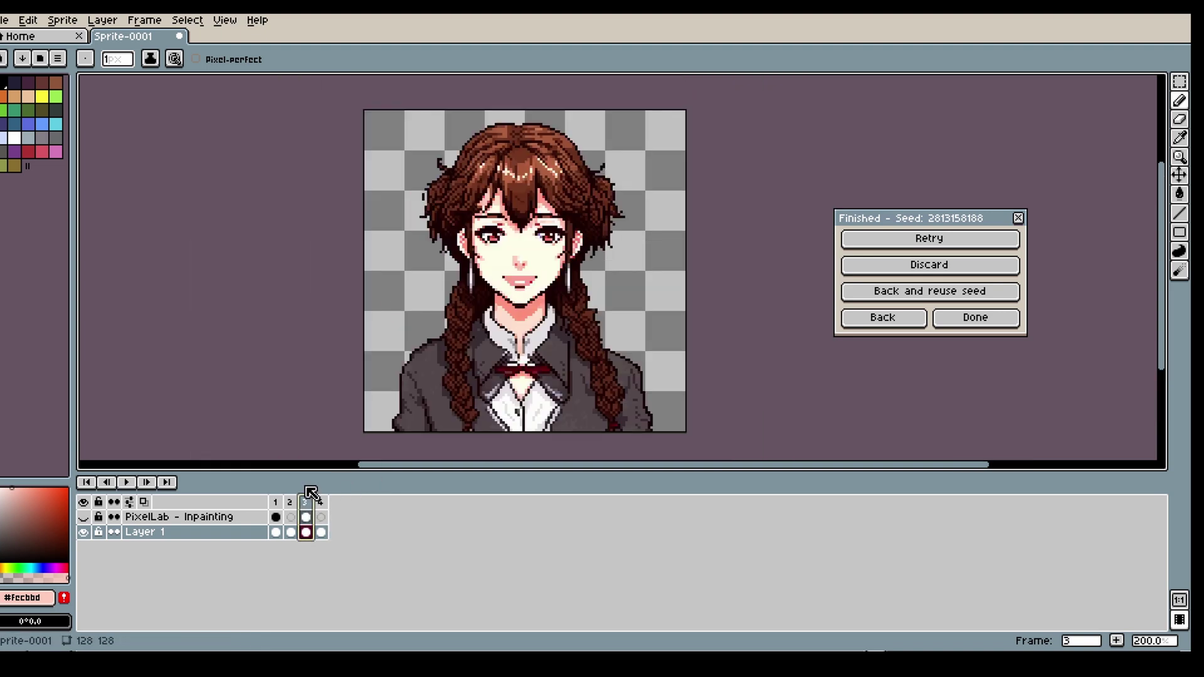
click(883, 317)
drag(979, 409, 1052, 414)
click(903, 564)
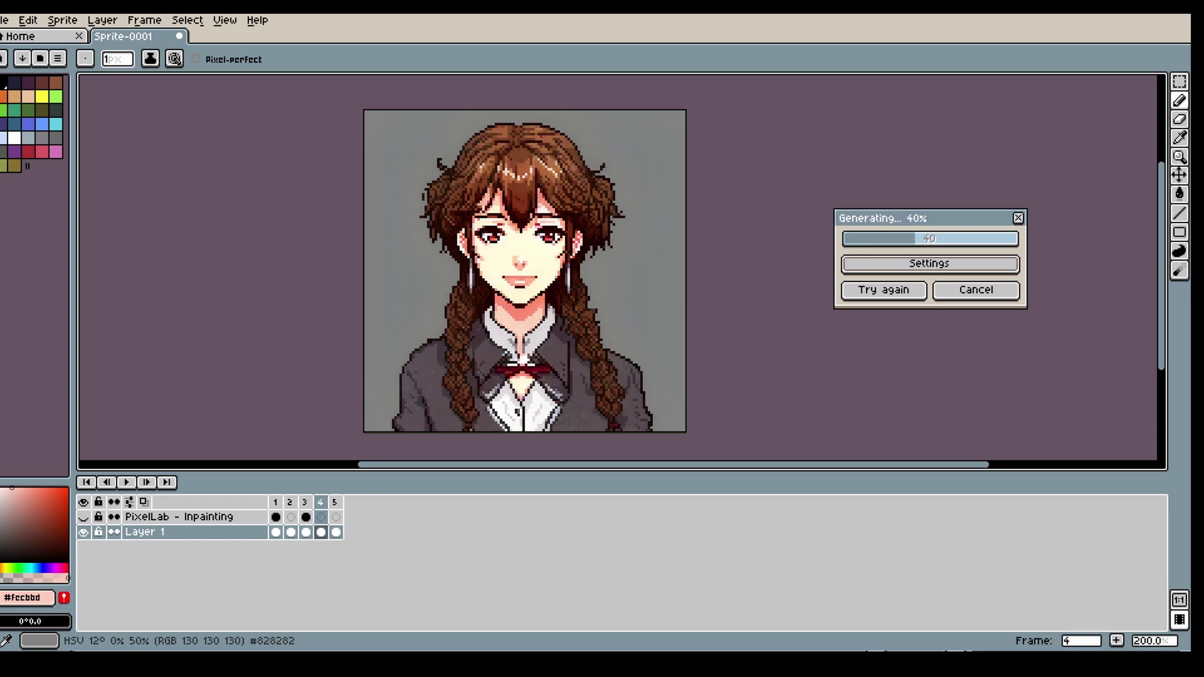
Compare frames 1, 3 and 4, then accept the new smiling mouth frame
click(307, 506)
click(320, 506)
click(276, 506)
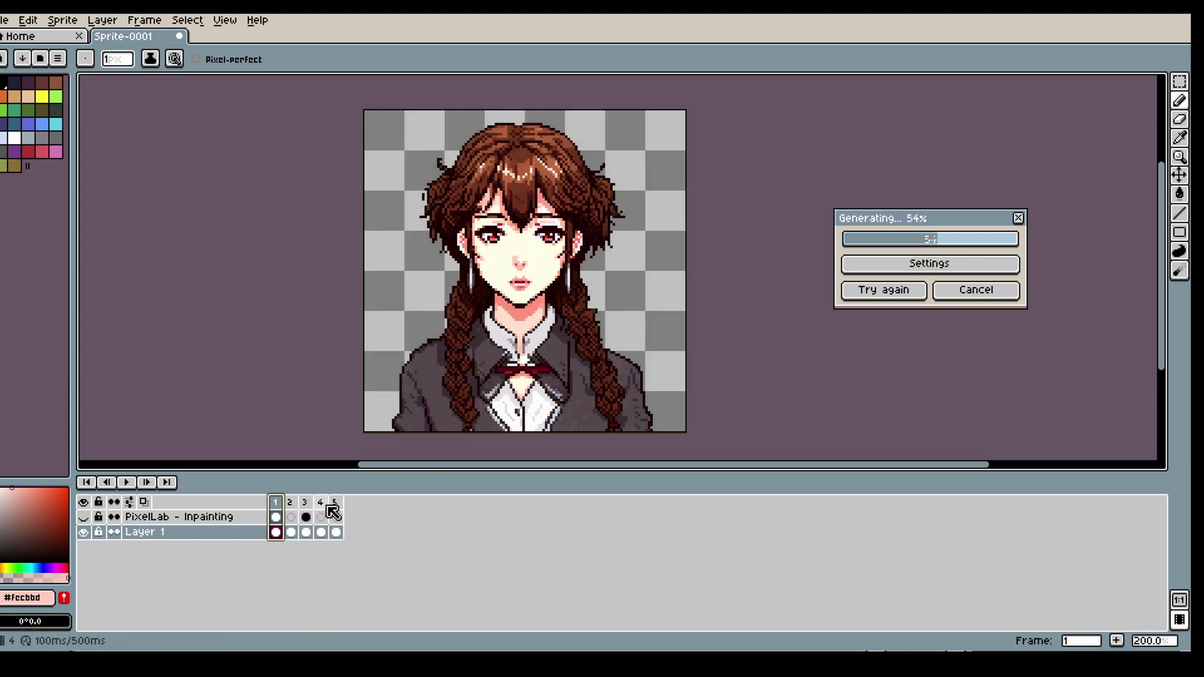
click(321, 506)
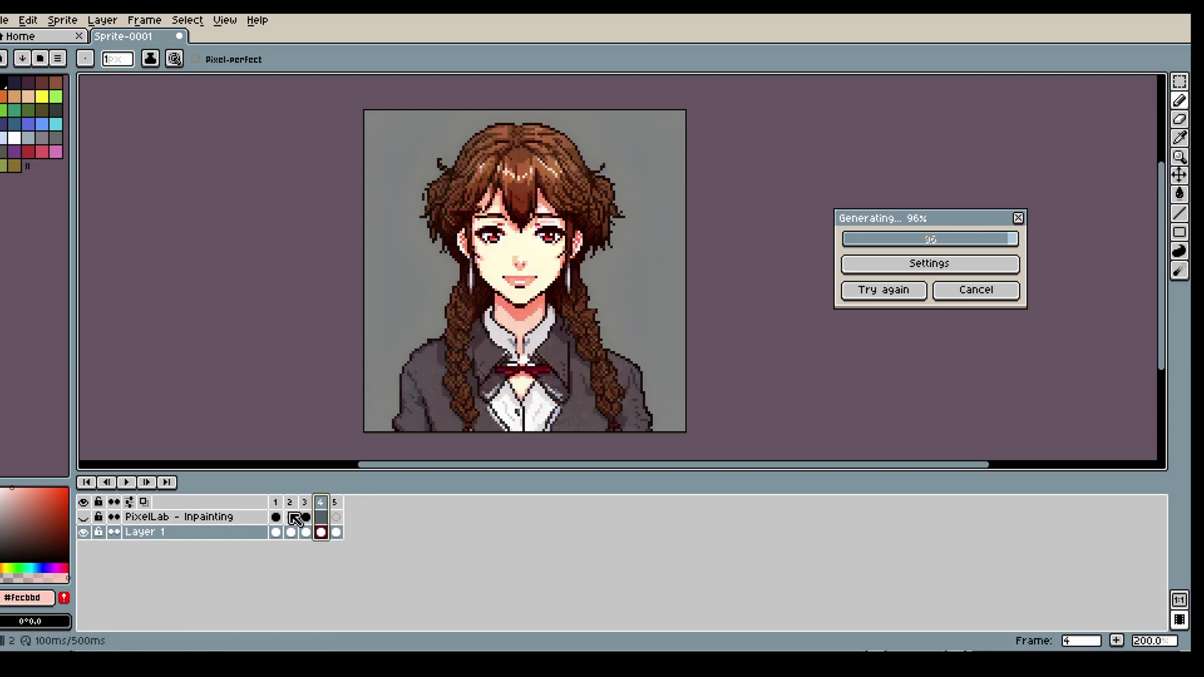
scroll(543, 252, up, 2)
scroll(544, 252, down, 2)
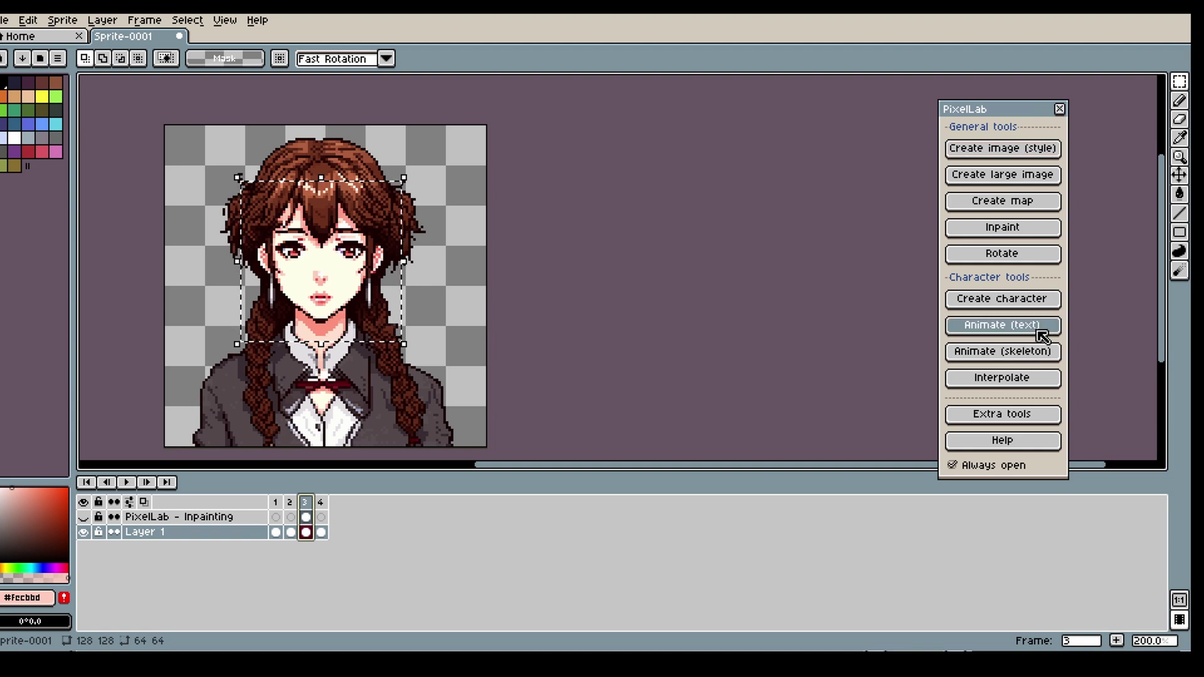
click(1038, 325)
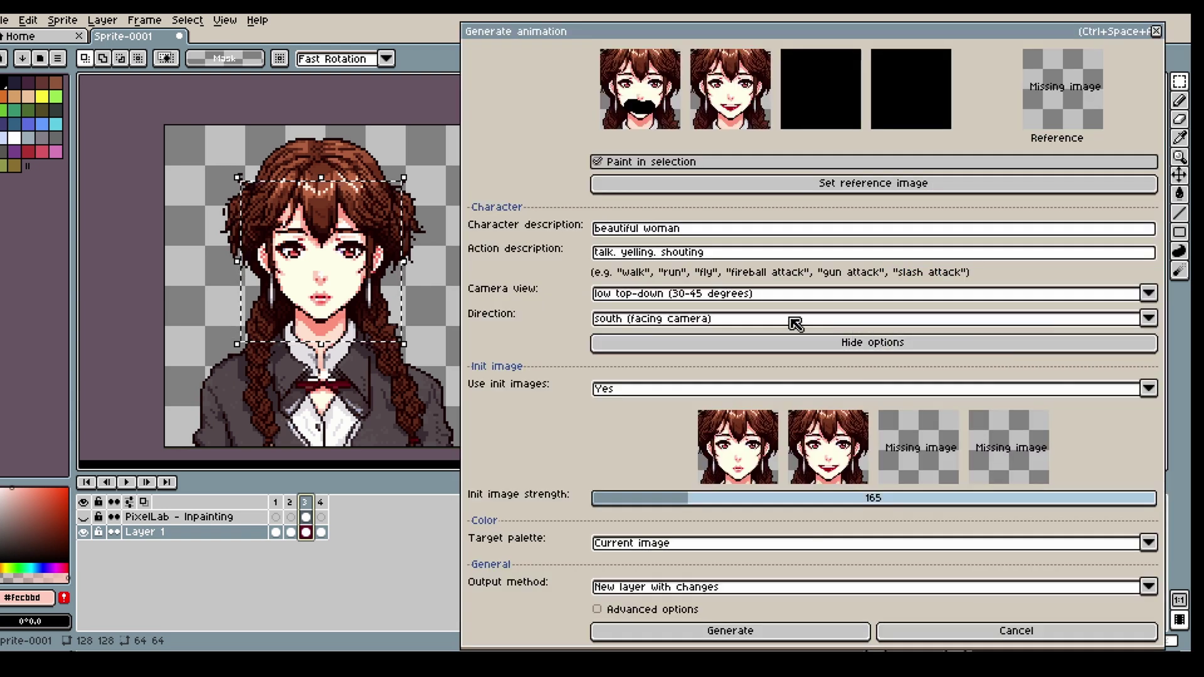
Set the current face as the reference image and add two new frames to the timeline
click(826, 184)
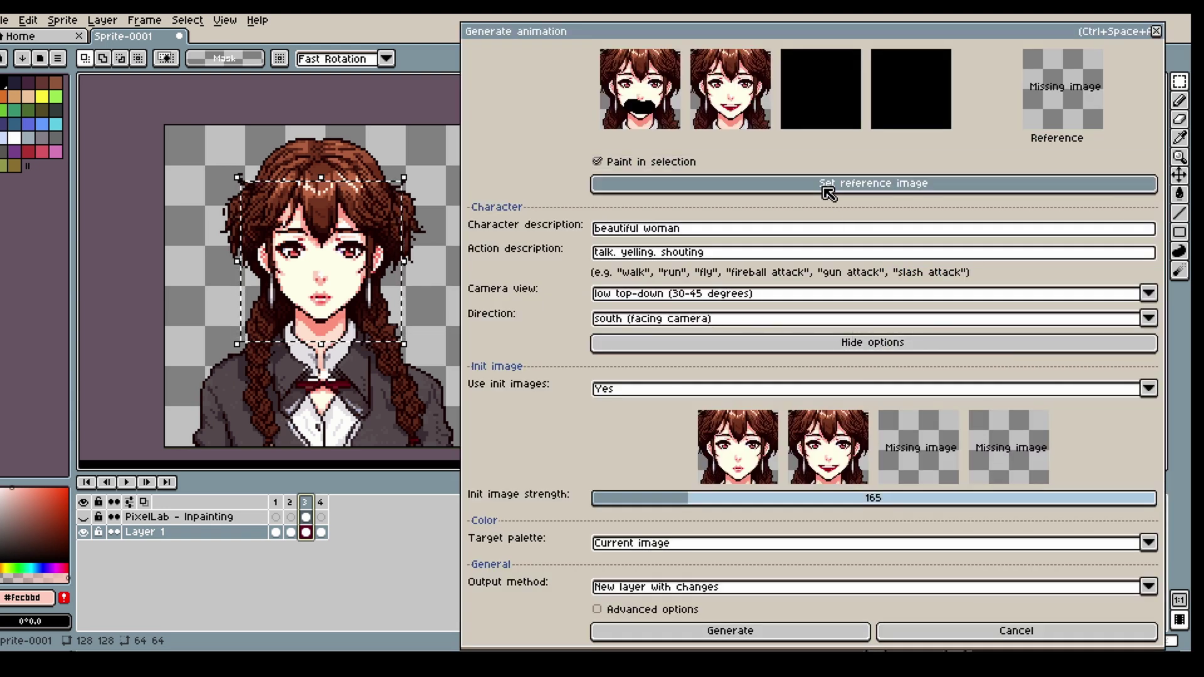
right_click(305, 502)
click(365, 544)
right_click(318, 503)
click(365, 532)
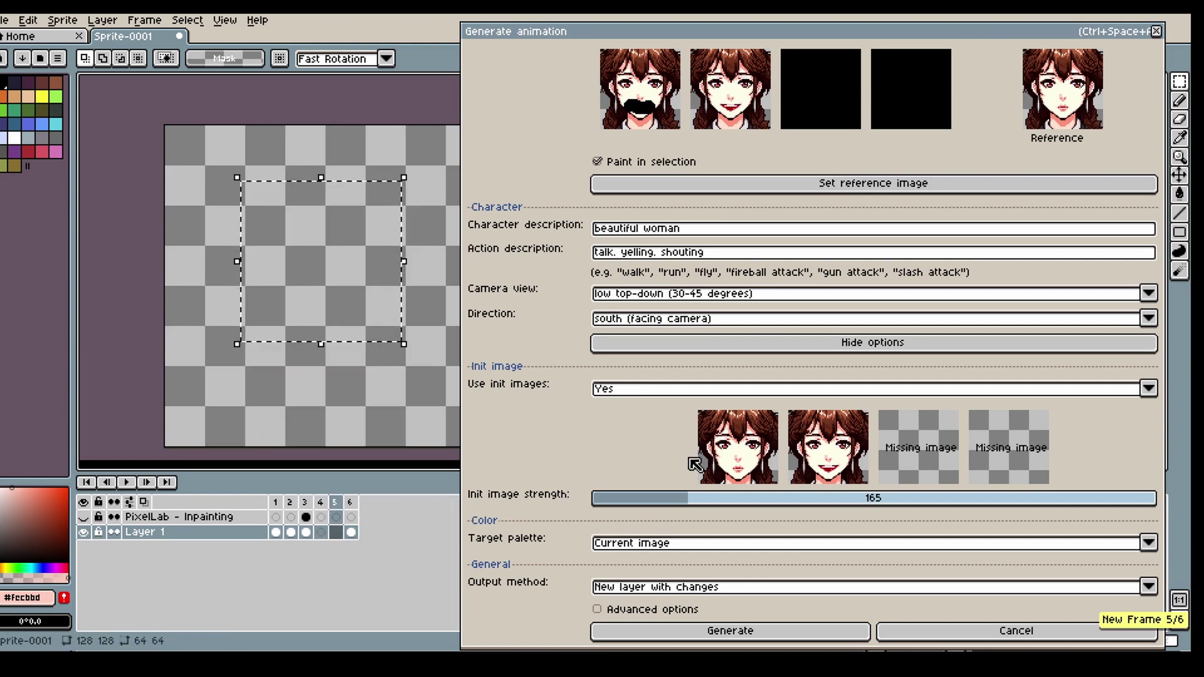
Set Use init images to No and the camera view to sidescroller (eye level)
click(666, 390)
click(646, 416)
click(305, 532)
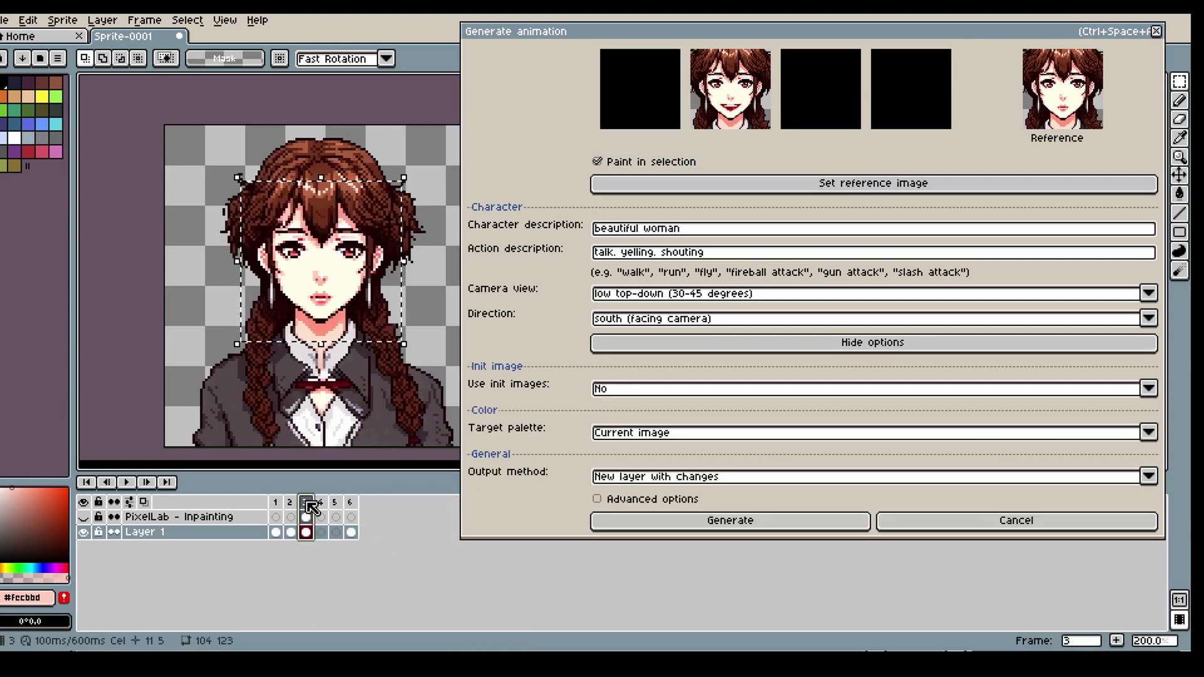
click(672, 297)
click(623, 337)
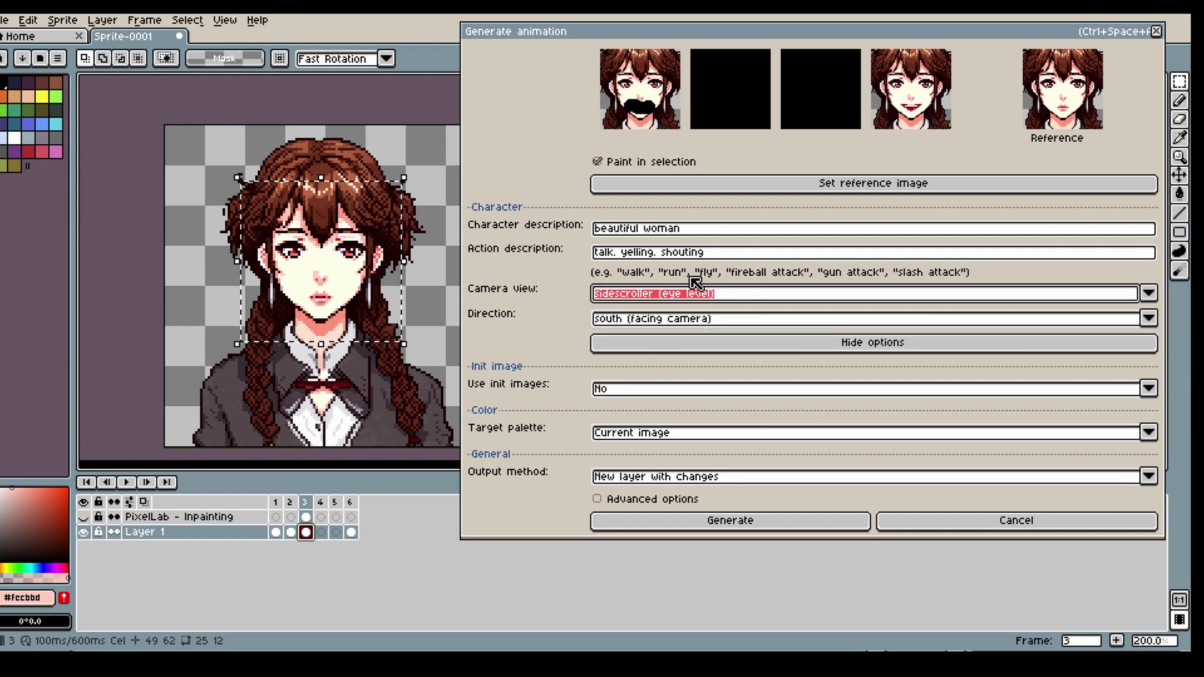
Select 'yelling, shouting' in the action description, then clear the selection
click(736, 252)
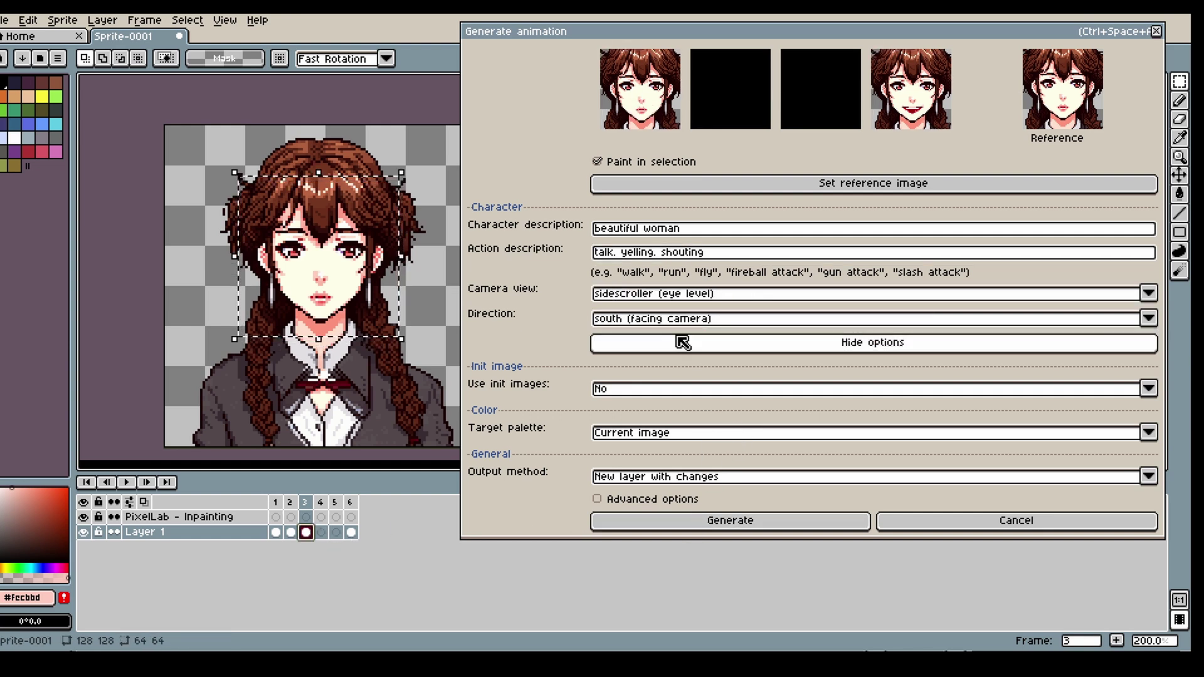
drag(708, 252, 621, 259)
drag(705, 254, 693, 266)
click(623, 257)
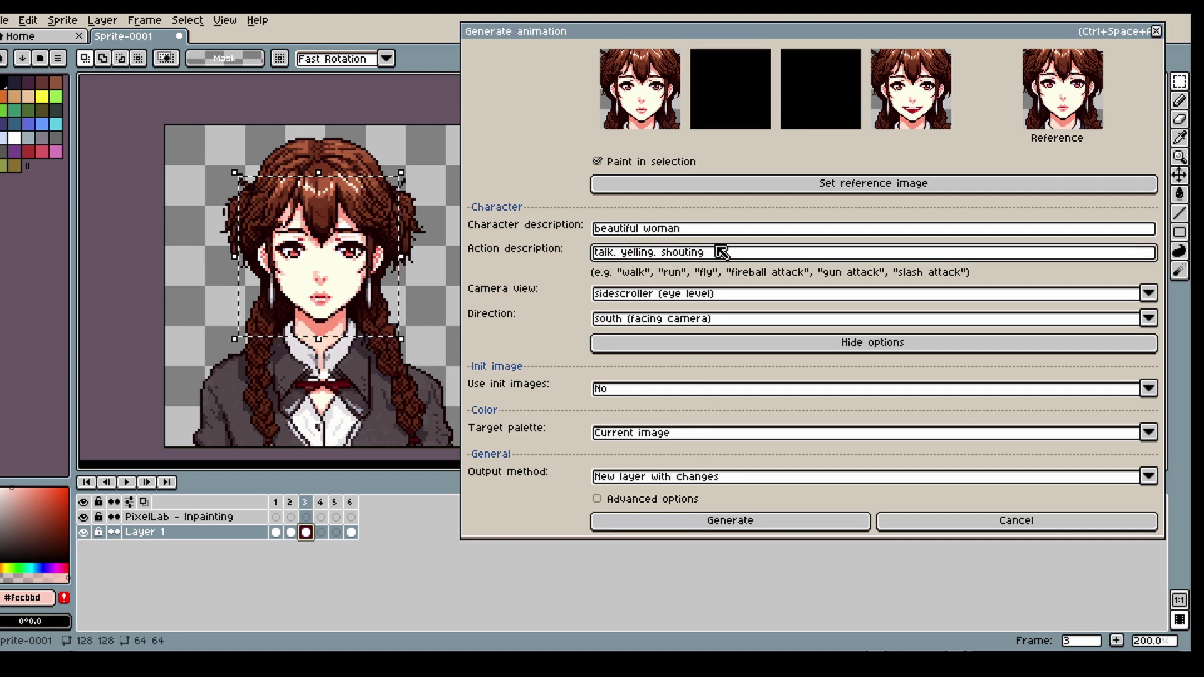